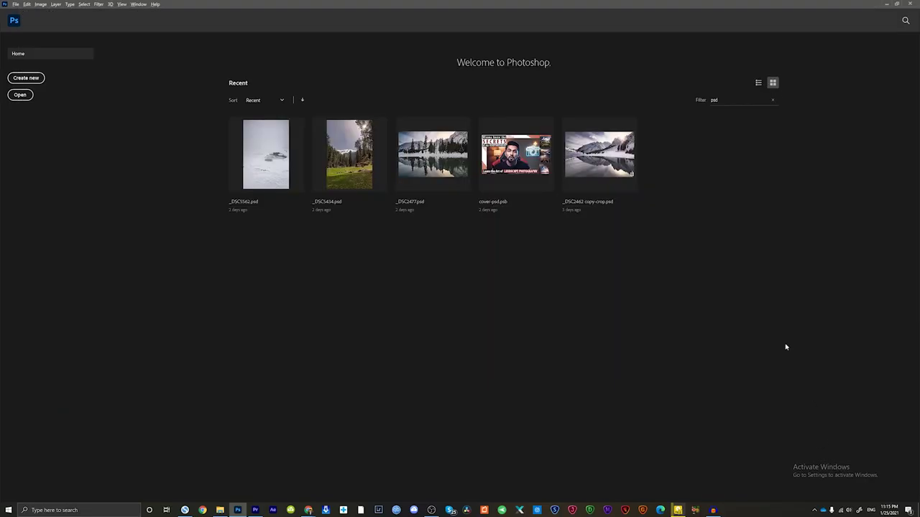
# Select _DSC1145.ARW among the work-yt photos and open it in Photoshop's Camera Raw.
pyautogui.moveTo(320, 122); pyautogui.dragTo(143, 28)
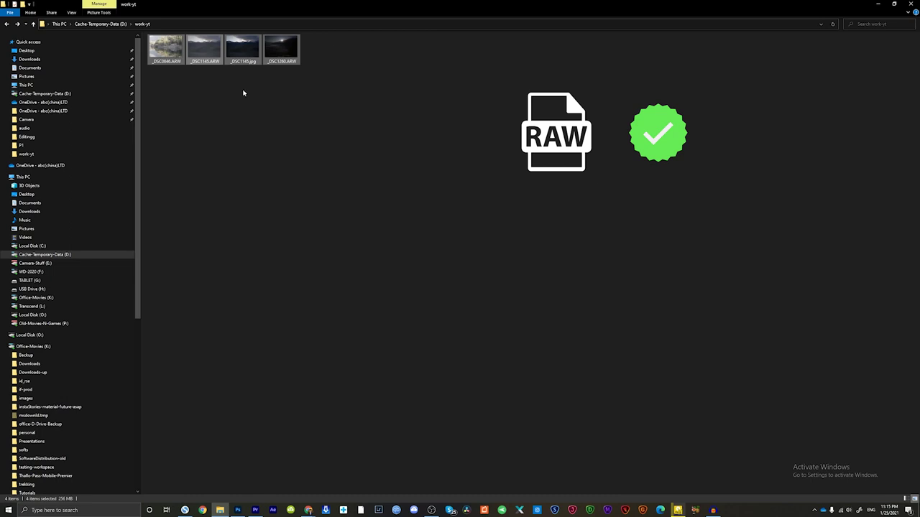
pyautogui.click(233, 98)
pyautogui.click(205, 58)
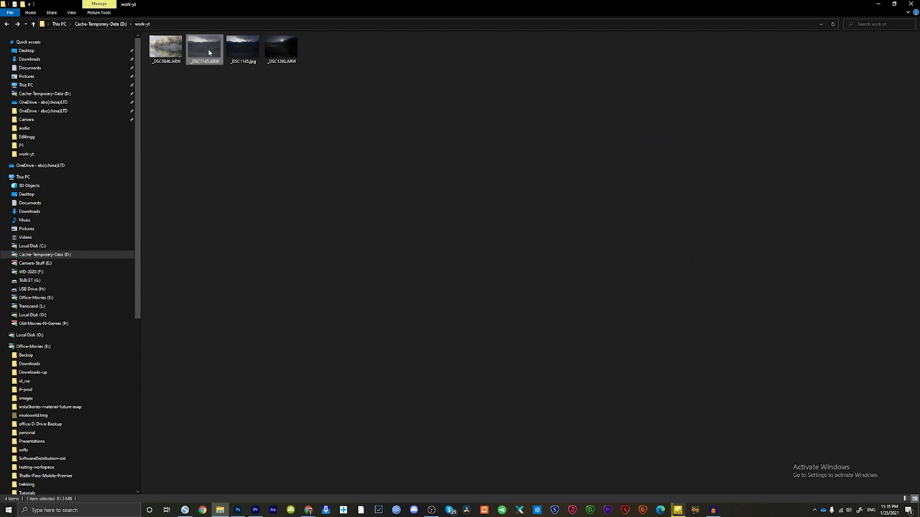
pyautogui.moveTo(205, 49)
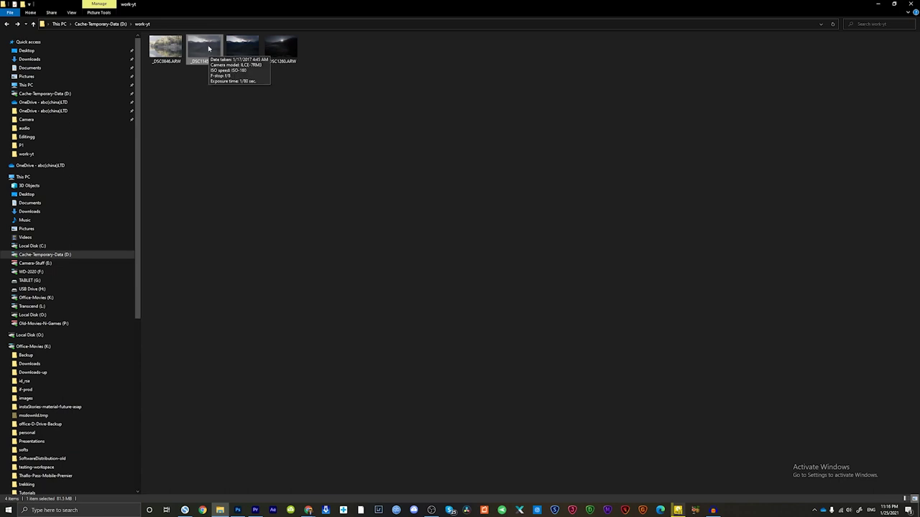
pyautogui.doubleClick(209, 48)
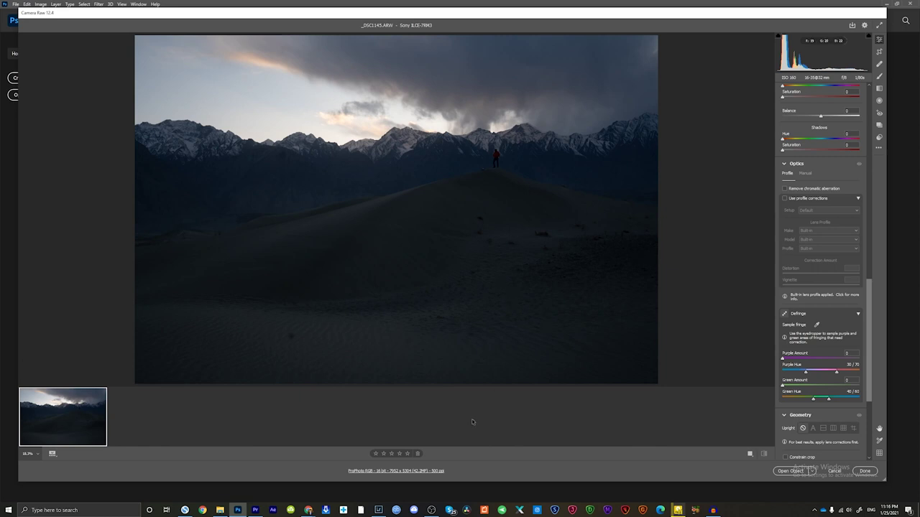
# Switch to Lightroom Classic's Develop module showing the same _DSC1145.ARW dune photo.
pyautogui.click(379, 511)
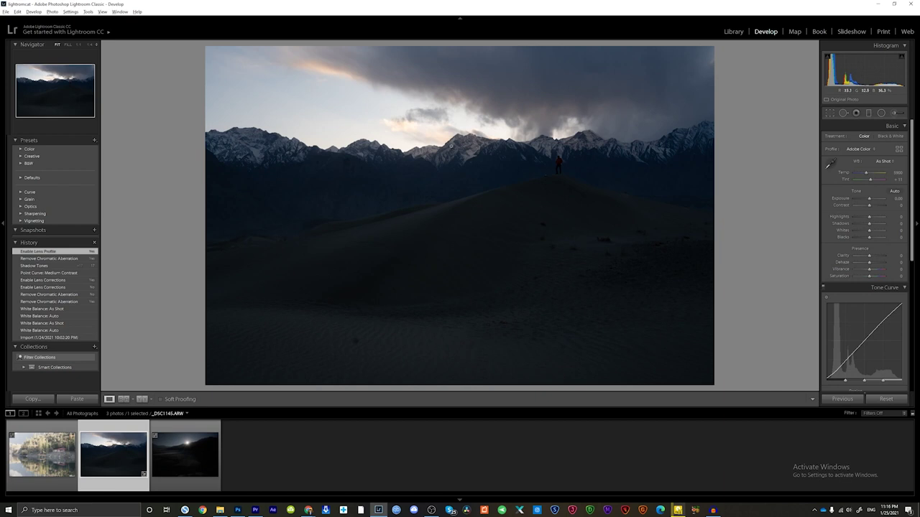
# Switch back to the Camera Raw window with the unadjusted _DSC1145.ARW photo.
pyautogui.hotkey('alt', 'Tab')
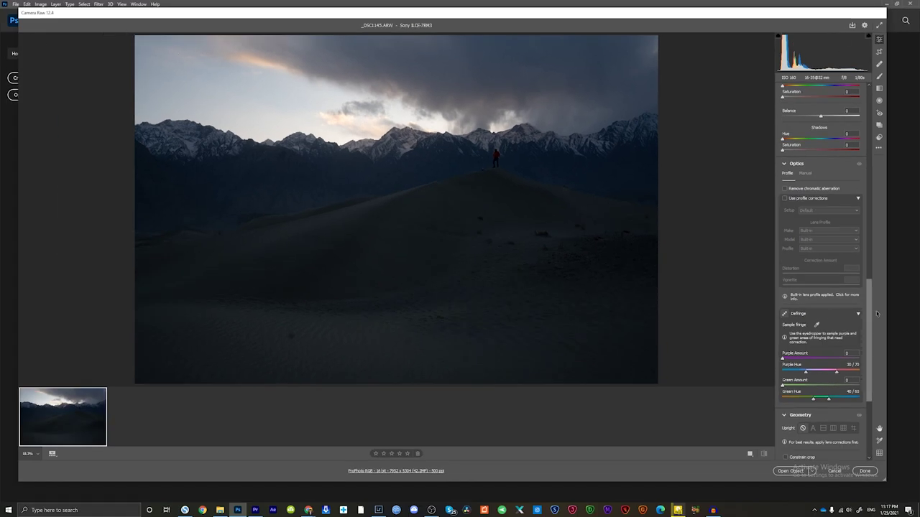
# Scroll the Edit panel up to the Basic section, then check the photo in Lightroom Classic.
pyautogui.moveTo(869, 316); pyautogui.dragTo(869, 119)
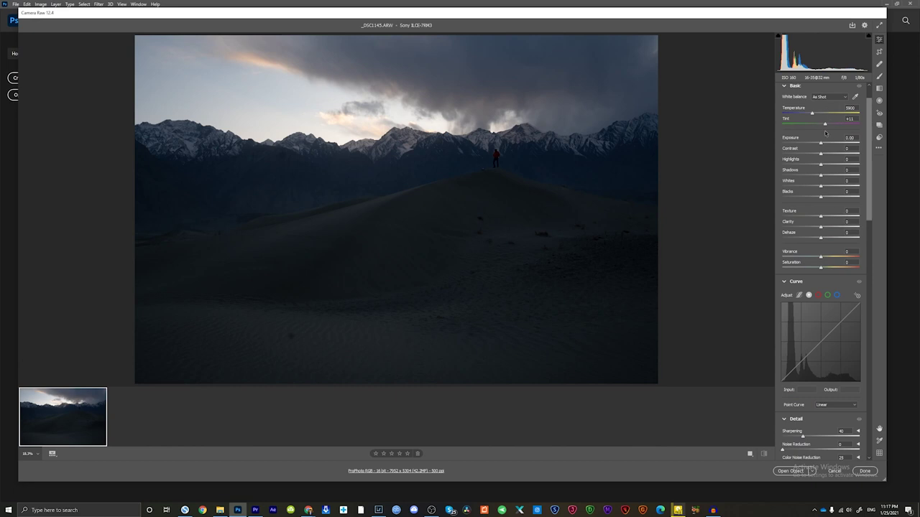
pyautogui.scroll(2, 845, 155)
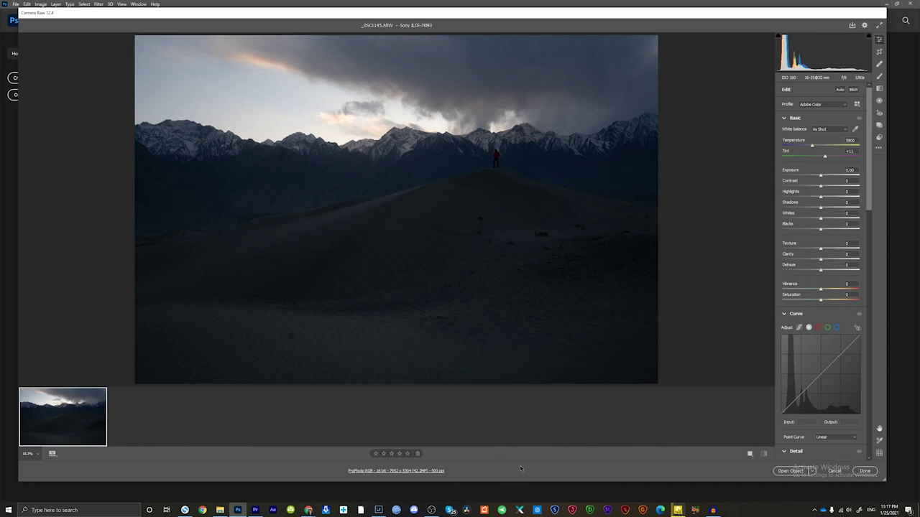
pyautogui.click(395, 510)
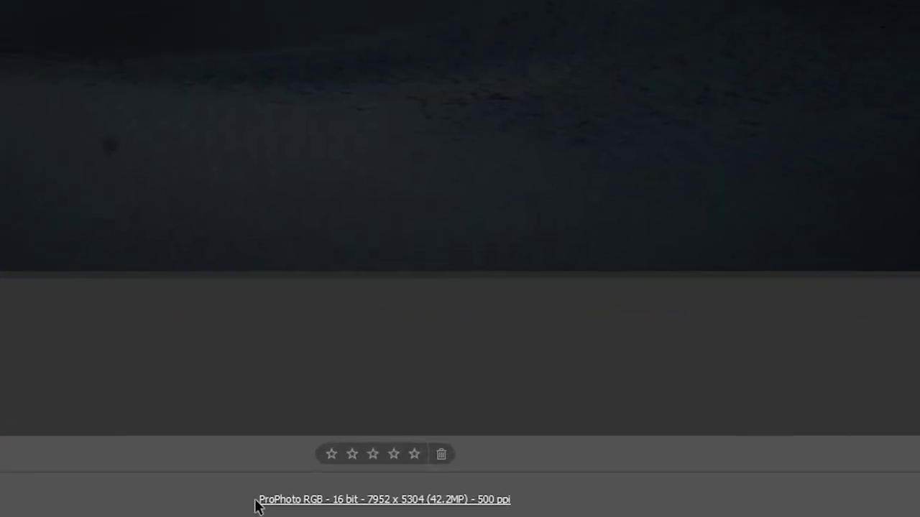
# Keep the workflow output at 16 Bits/Channel, opening in Photoshop as Smart Objects.
pyautogui.click(391, 499)
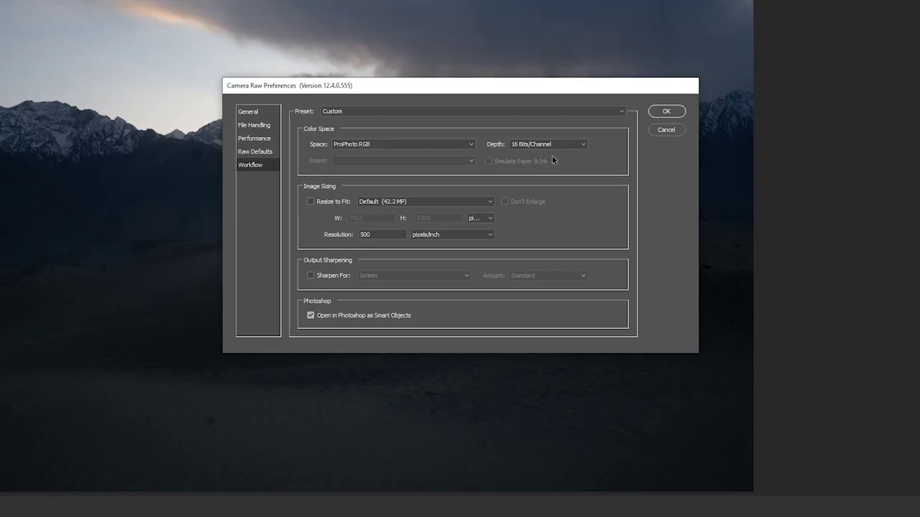
pyautogui.click(545, 146)
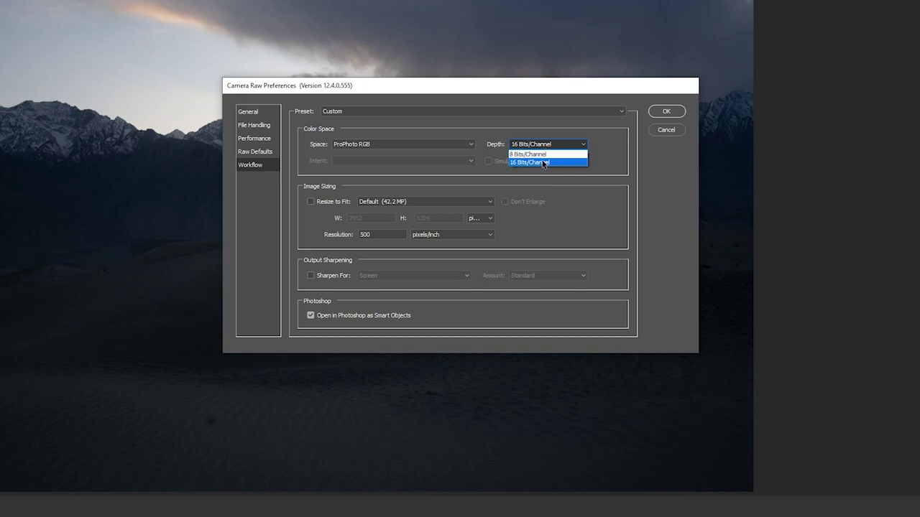
pyautogui.click(544, 162)
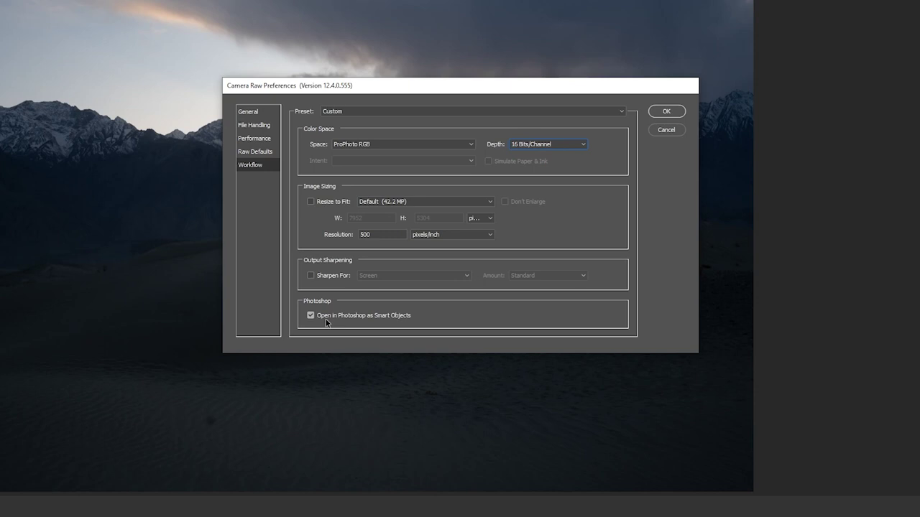
pyautogui.click(377, 320)
pyautogui.click(379, 319)
pyautogui.doubleClick(381, 319)
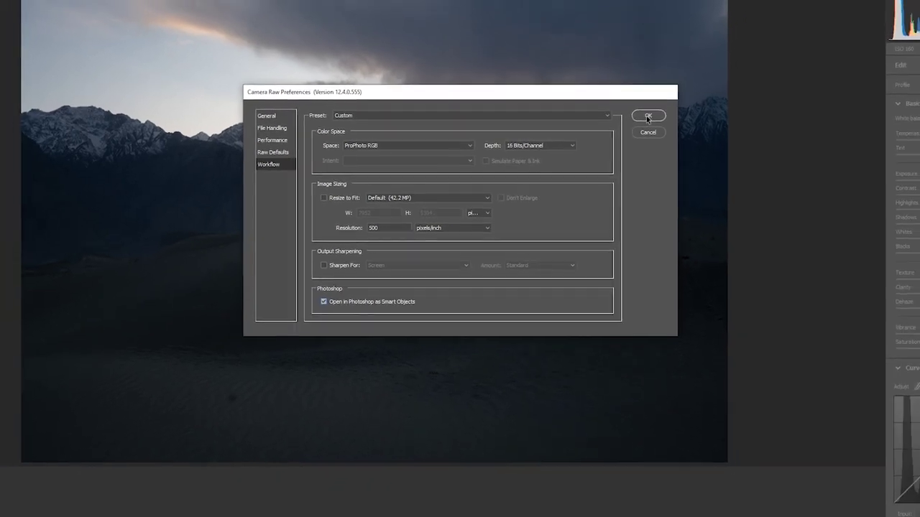
# Close Camera Raw workflow options and set Lightroom external editing to PSD, ProPhoto RGB, 16 bits/component.
pyautogui.click(648, 117)
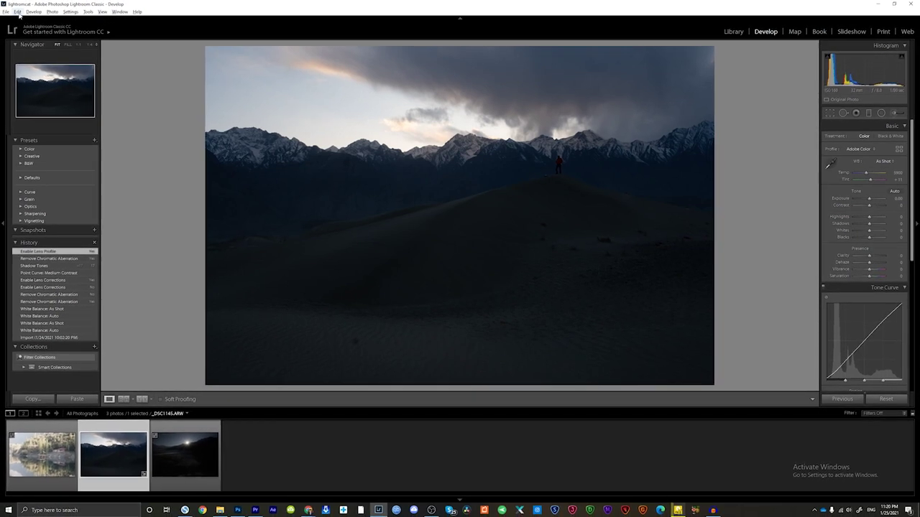
pyautogui.click(18, 12)
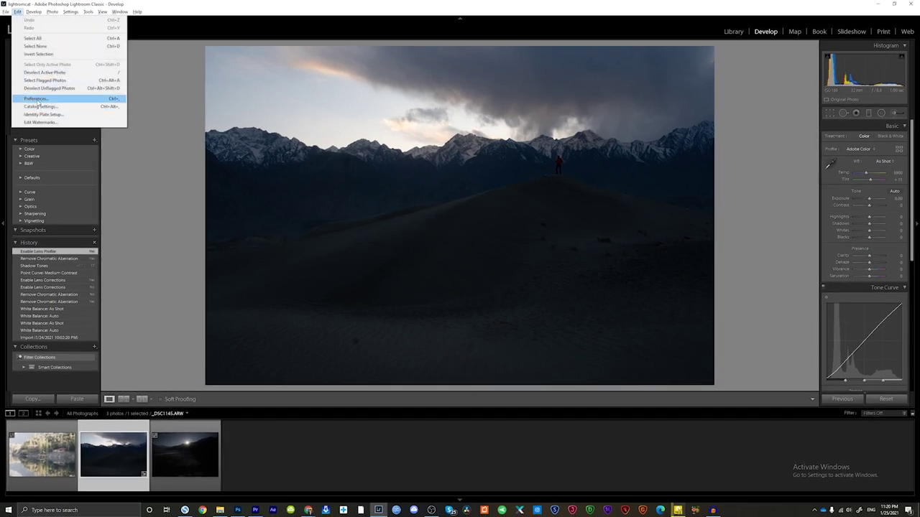
pyautogui.click(37, 99)
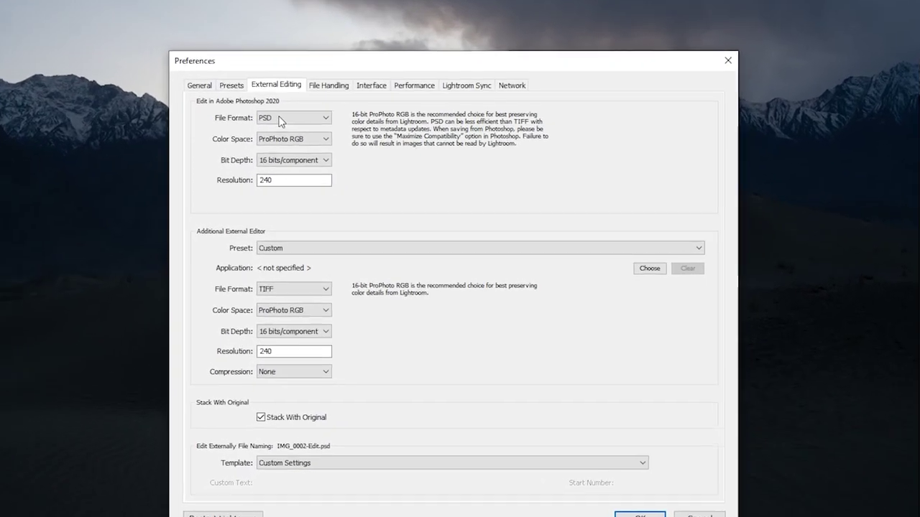
pyautogui.click(281, 121)
pyautogui.click(292, 145)
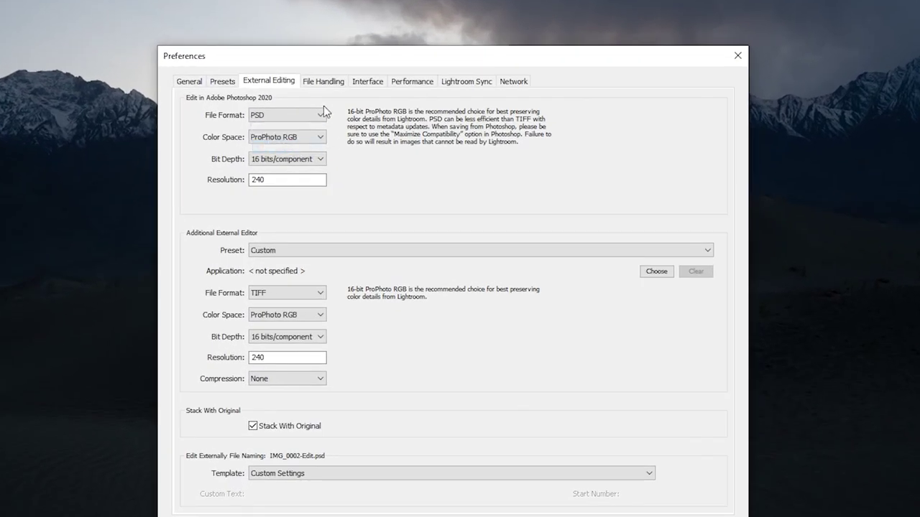
pyautogui.click(302, 138)
pyautogui.click(301, 138)
pyautogui.click(302, 138)
pyautogui.click(292, 152)
pyautogui.click(293, 160)
pyautogui.click(293, 160)
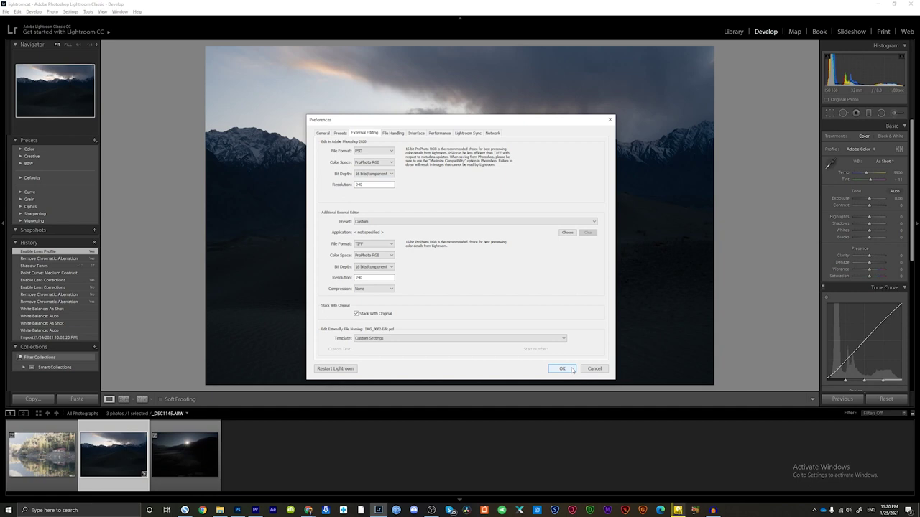
pyautogui.click(572, 369)
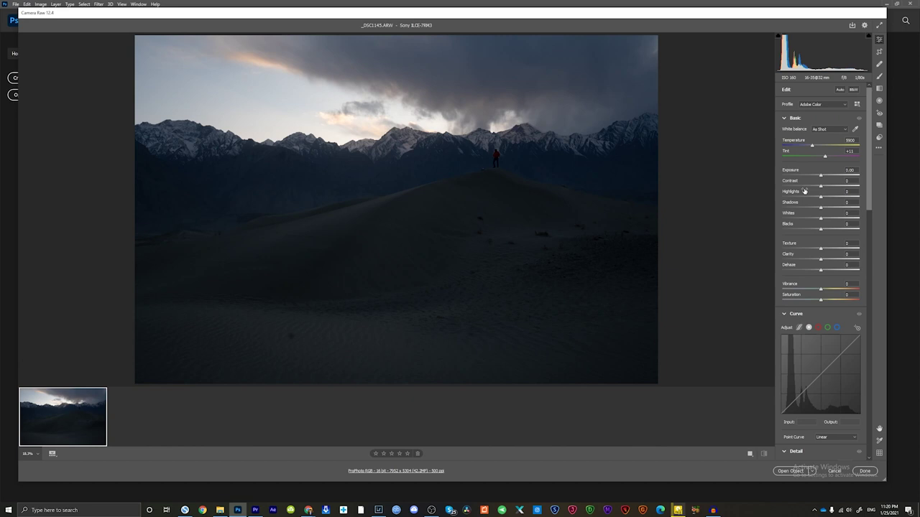
# Try portrait and square crop frames before extending back to the full landscape frame.
pyautogui.click(879, 53)
pyautogui.moveTo(607, 213)
pyautogui.mouseDown()
pyautogui.moveTo(557, 210)
pyautogui.moveTo(566, 210)
pyautogui.mouseUp()
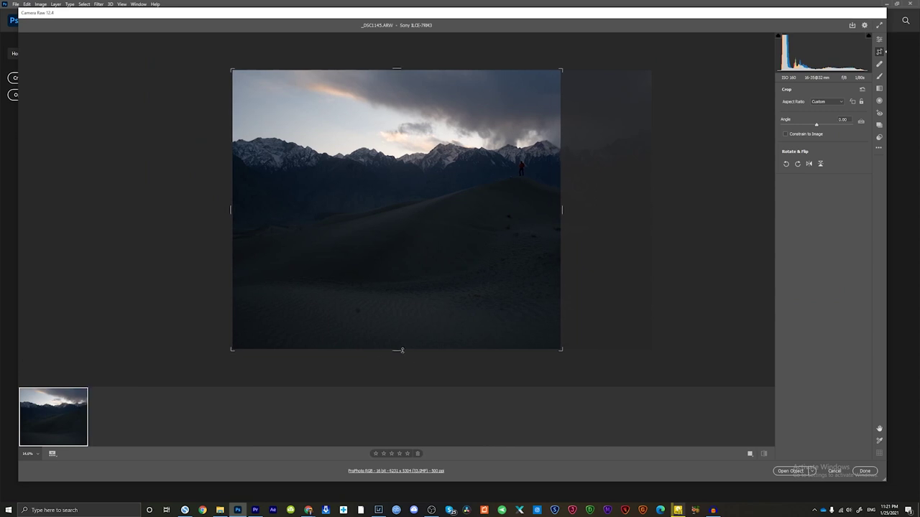
pyautogui.moveTo(402, 350); pyautogui.dragTo(399, 335)
pyautogui.moveTo(232, 208); pyautogui.dragTo(330, 216)
pyautogui.moveTo(401, 336)
pyautogui.mouseDown()
pyautogui.moveTo(401, 362)
pyautogui.moveTo(401, 310)
pyautogui.mouseUp()
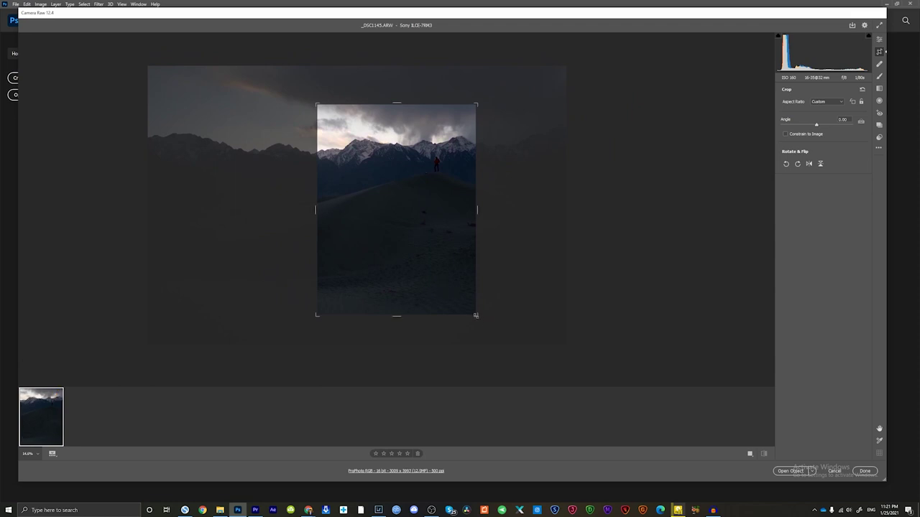
pyautogui.moveTo(475, 315); pyautogui.dragTo(540, 339)
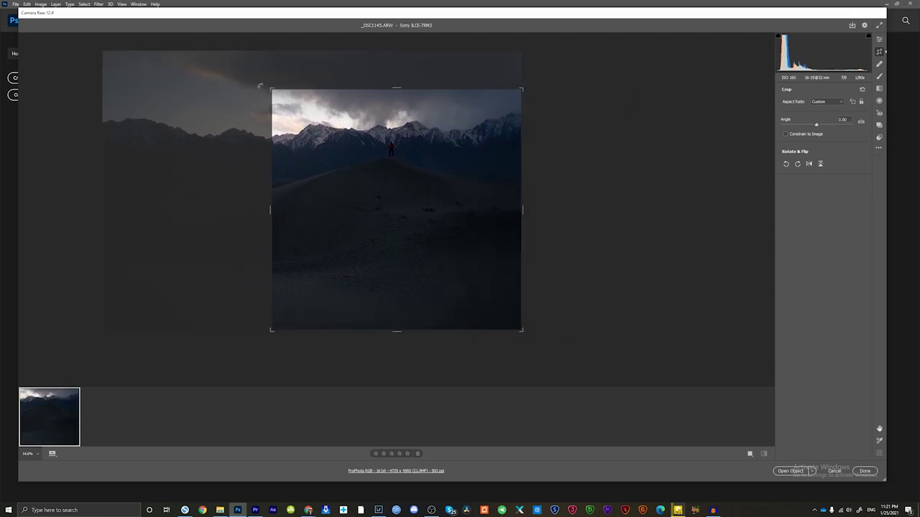
pyautogui.moveTo(268, 87); pyautogui.dragTo(117, 56)
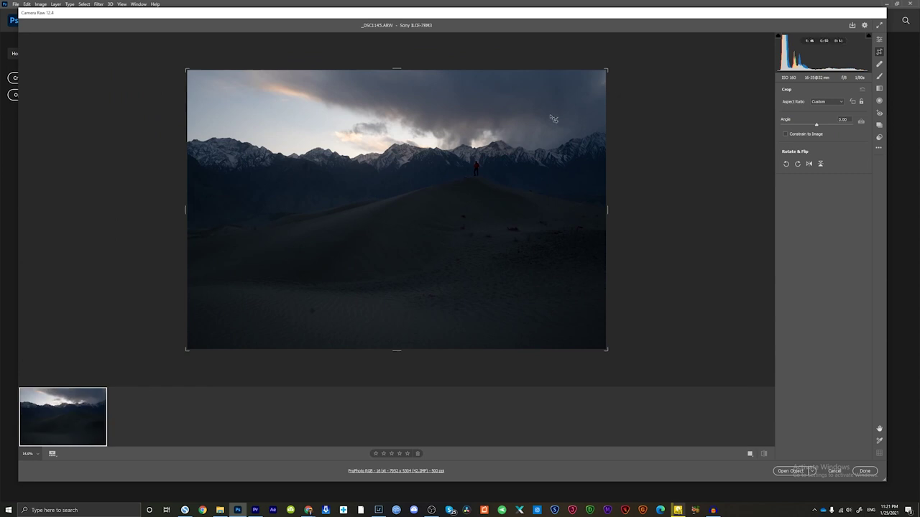
pyautogui.press('Return')
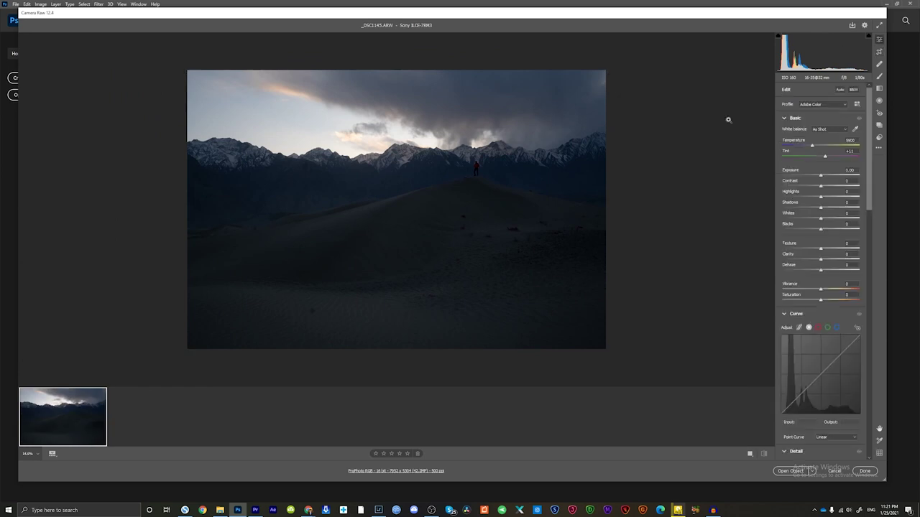
# Try rotating and straightening the horizon, then reset the crop to Original ratio and 0.00 angle.
pyautogui.click(878, 52)
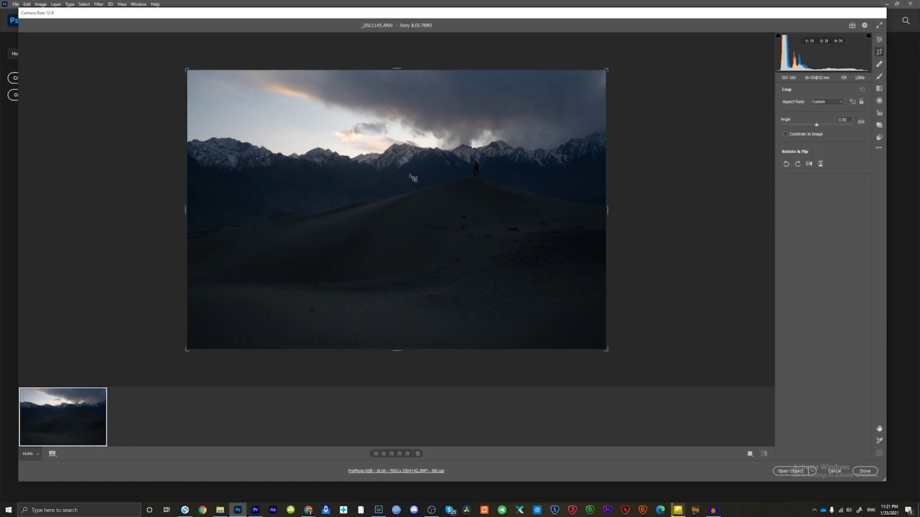
pyautogui.moveTo(626, 360)
pyautogui.mouseDown()
pyautogui.moveTo(614, 375)
pyautogui.moveTo(663, 335)
pyautogui.mouseUp()
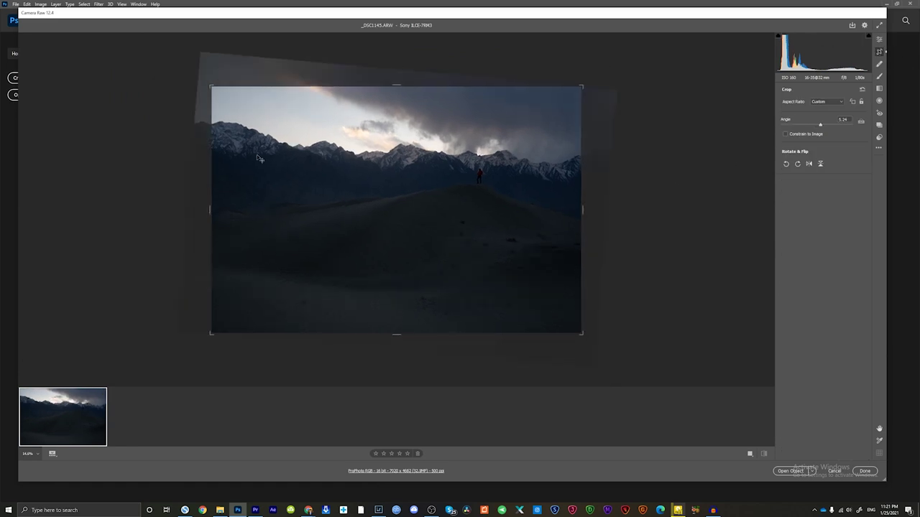
pyautogui.click(862, 123)
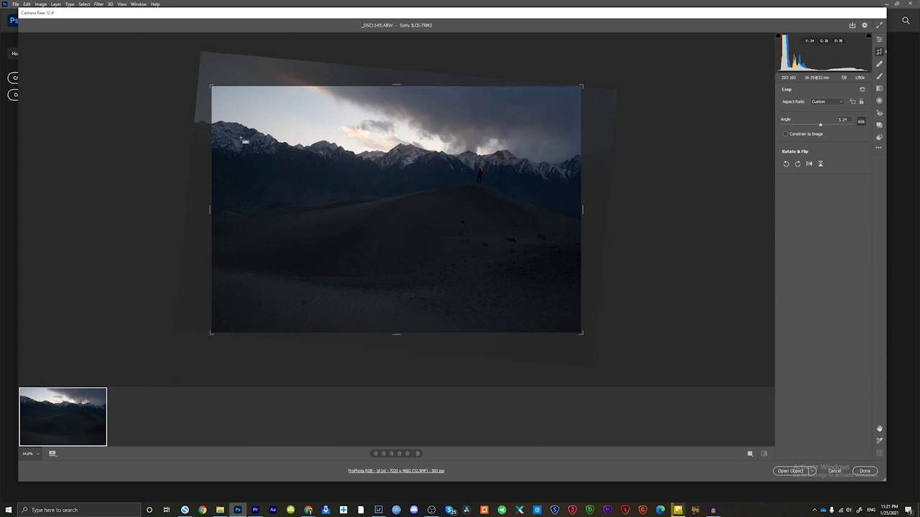
pyautogui.moveTo(240, 139)
pyautogui.mouseDown()
pyautogui.moveTo(532, 184)
pyautogui.moveTo(585, 180)
pyautogui.moveTo(599, 168)
pyautogui.mouseUp()
pyautogui.moveTo(605, 170); pyautogui.dragTo(606, 170)
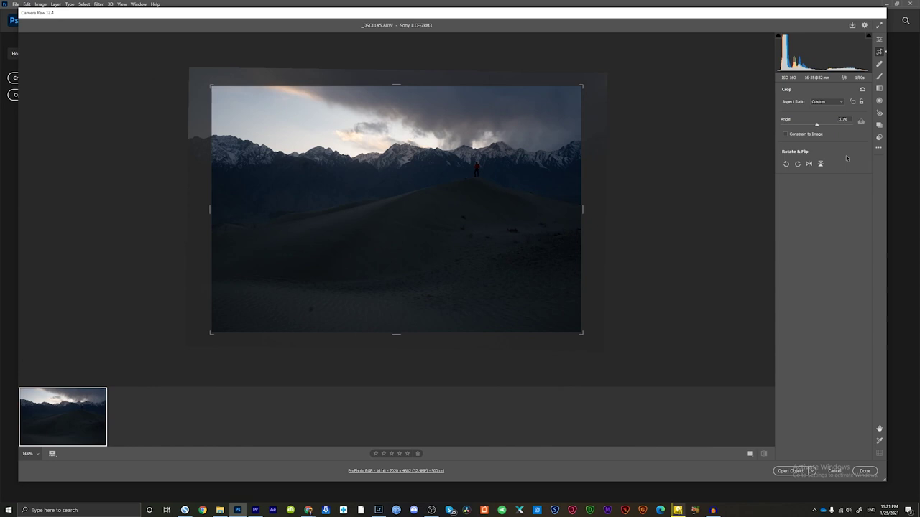
pyautogui.moveTo(583, 333); pyautogui.dragTo(610, 351)
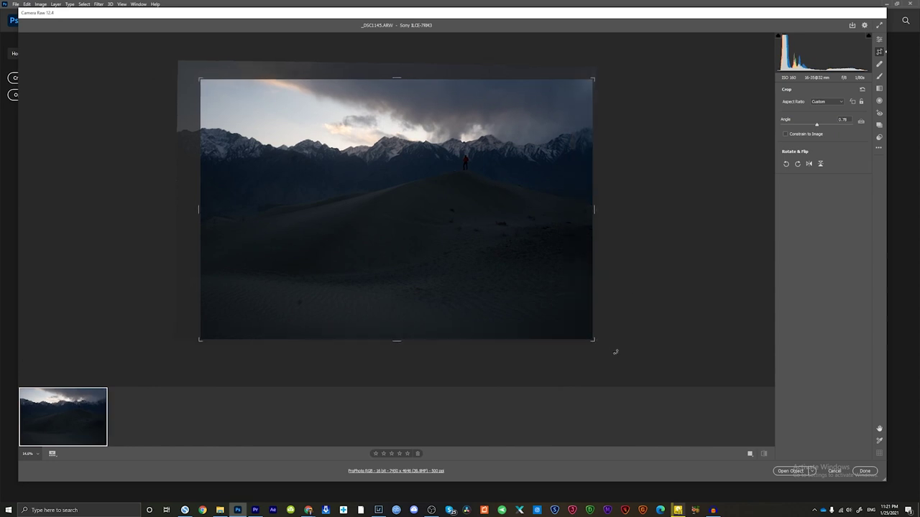
pyautogui.hotkey('ctrl', 'alt', 'r')
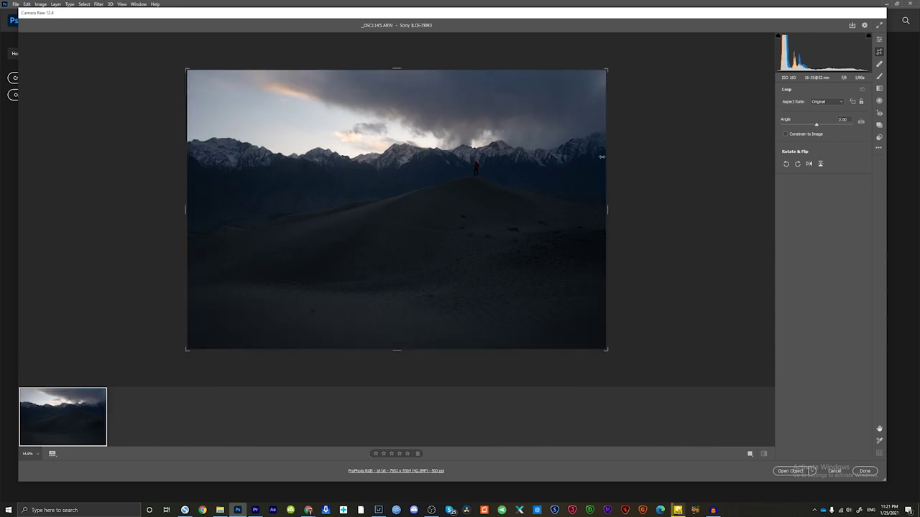
pyautogui.press('Return')
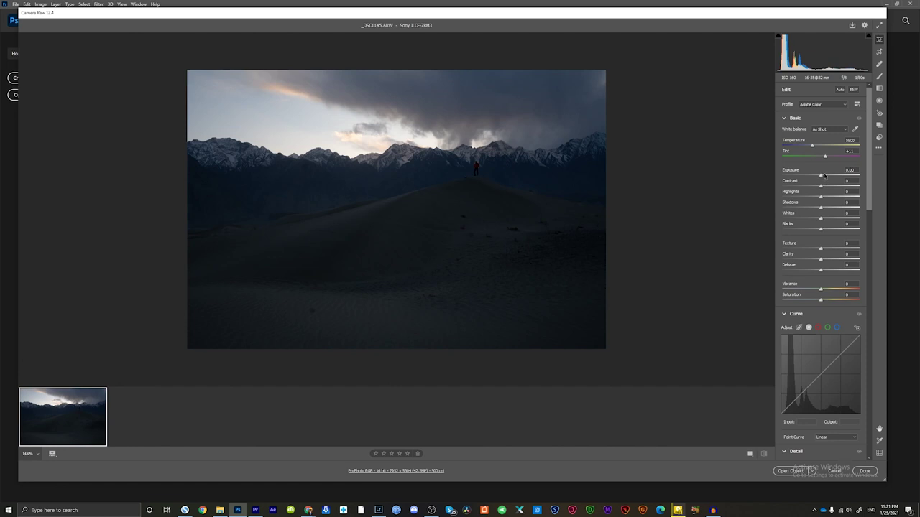
# Raise Exposure to +1.40 in the Basic panel and scroll down toward Optics.
pyautogui.moveTo(821, 177); pyautogui.dragTo(825, 177)
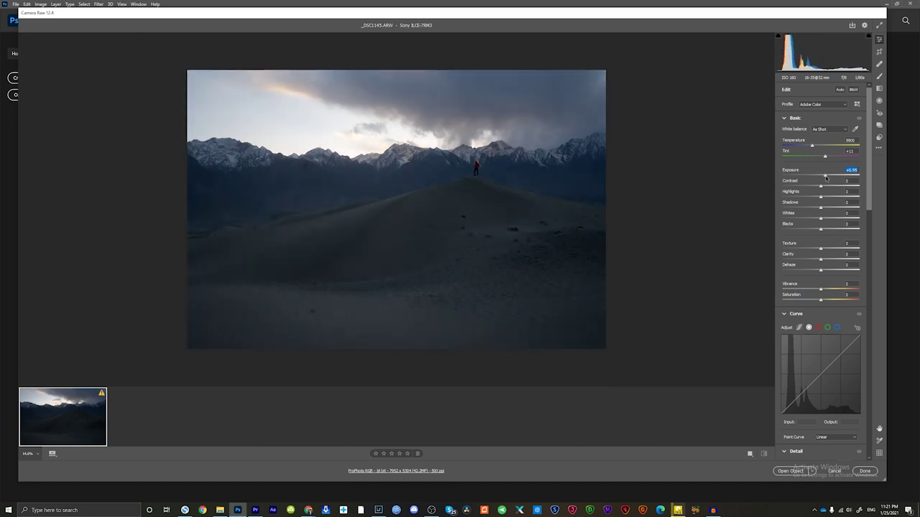
pyautogui.moveTo(825, 178); pyautogui.dragTo(832, 178)
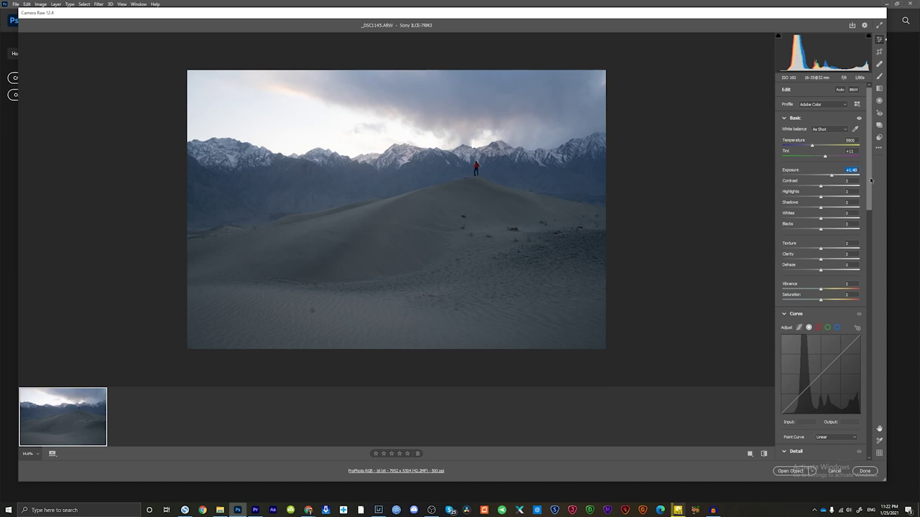
pyautogui.moveTo(869, 207); pyautogui.dragTo(869, 357)
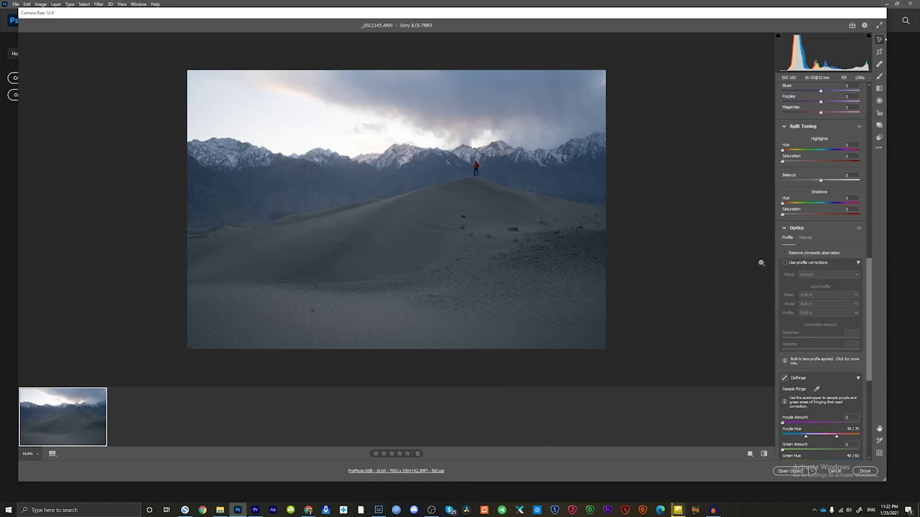
# Zoom in closely on the snowy mountain ridge edge to check for colour fringing.
pyautogui.click(505, 142)
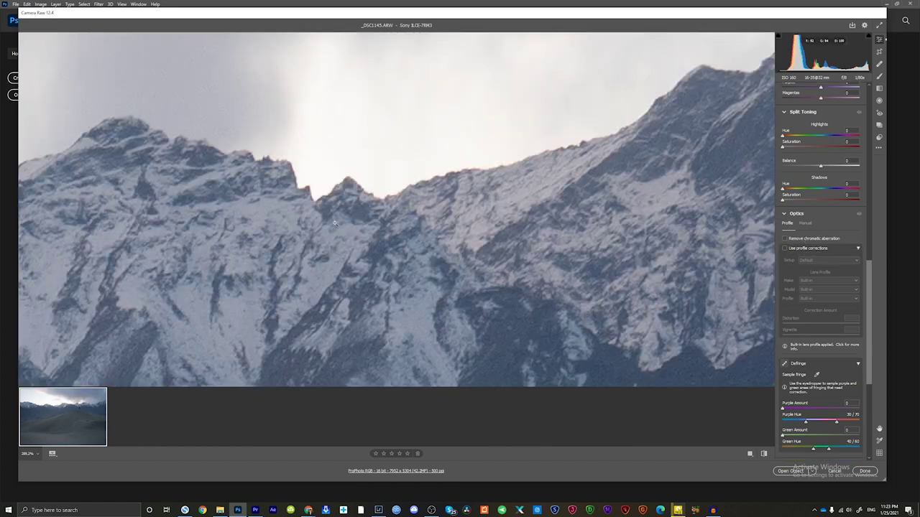
pyautogui.moveTo(274, 187)
pyautogui.mouseDown()
pyautogui.moveTo(334, 211)
pyautogui.moveTo(291, 212)
pyautogui.mouseUp()
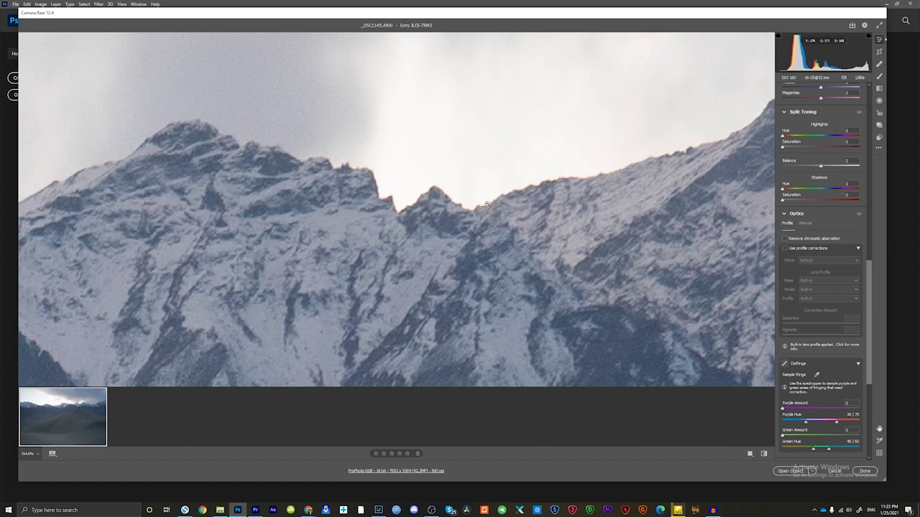
pyautogui.scroll(-2, 488, 206)
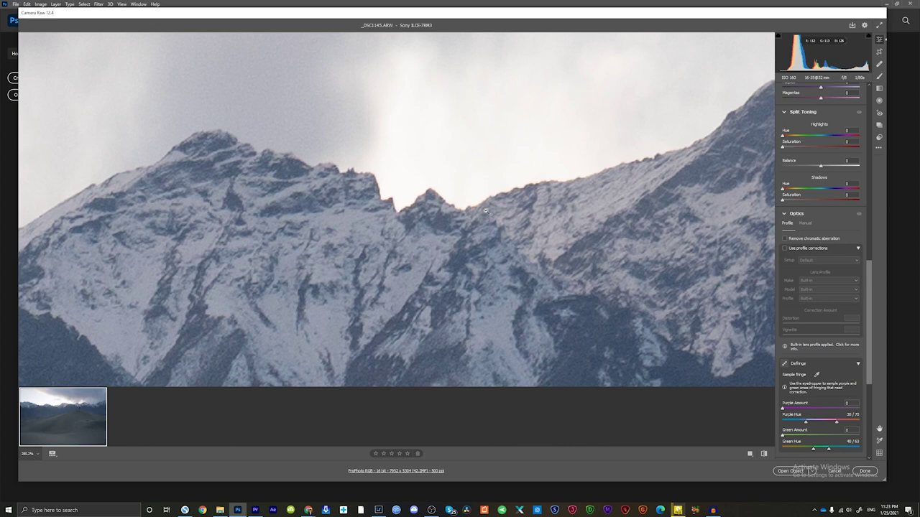
pyautogui.scroll(-2, 431, 205)
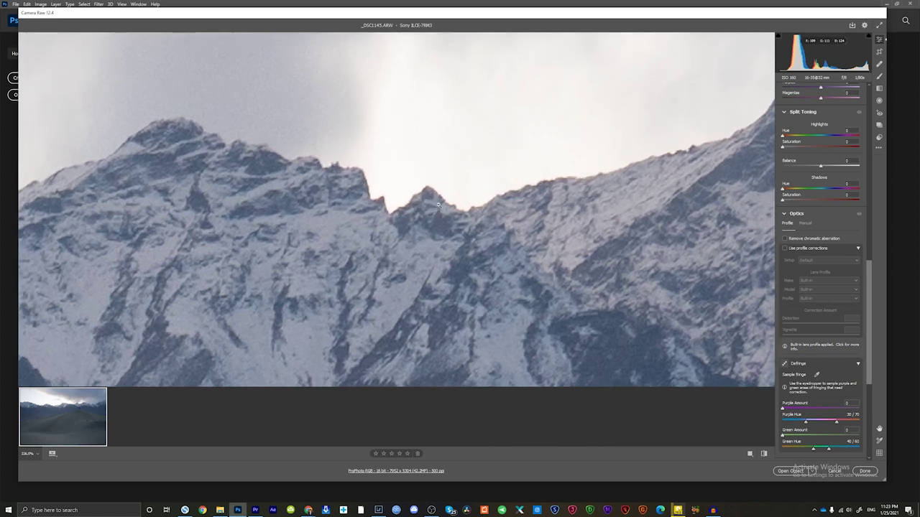
# Turn on Remove chromatic aberration in Optics and scroll-zoom to check the ridge edges.
pyautogui.click(806, 239)
pyautogui.scroll(2, 425, 219)
pyautogui.scroll(-1, 424, 220)
pyautogui.scroll(-1, 417, 222)
pyautogui.scroll(-1, 406, 226)
pyautogui.scroll(-1, 394, 229)
pyautogui.scroll(1, 394, 230)
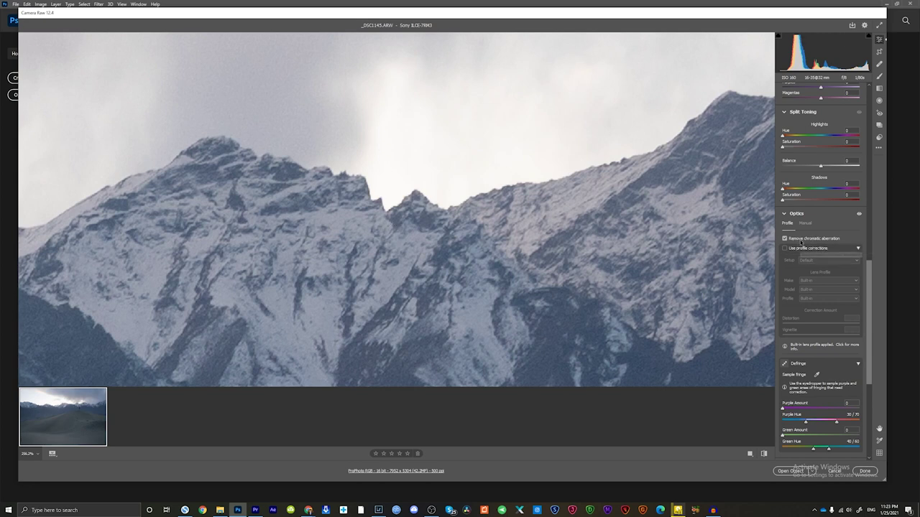
pyautogui.scroll(-3, 603, 233)
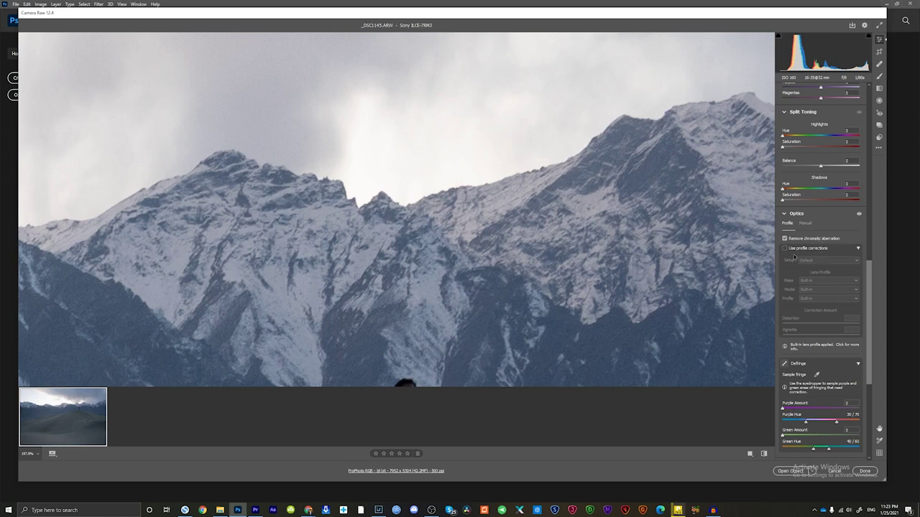
# Fit the photo in view and enable lens profile corrections, toggling them off and on to compare.
pyautogui.hotkey('ctrl', '0')
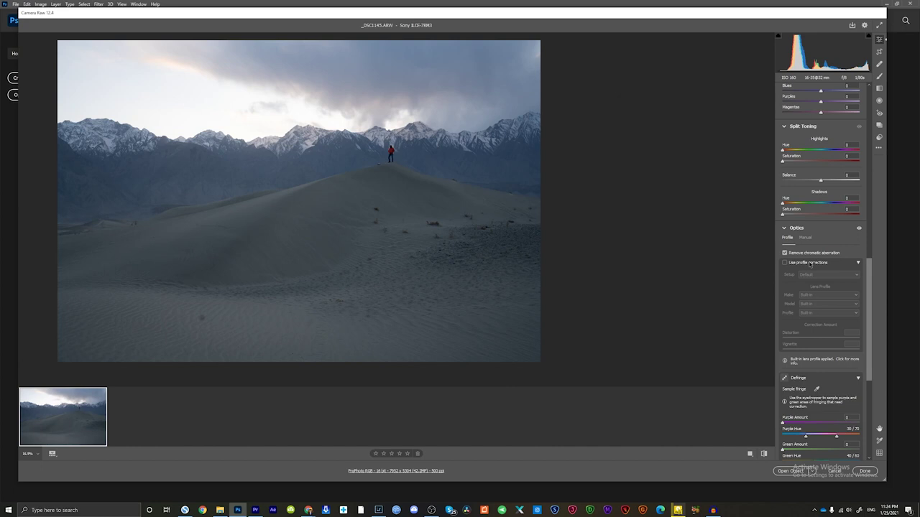
pyautogui.click(810, 263)
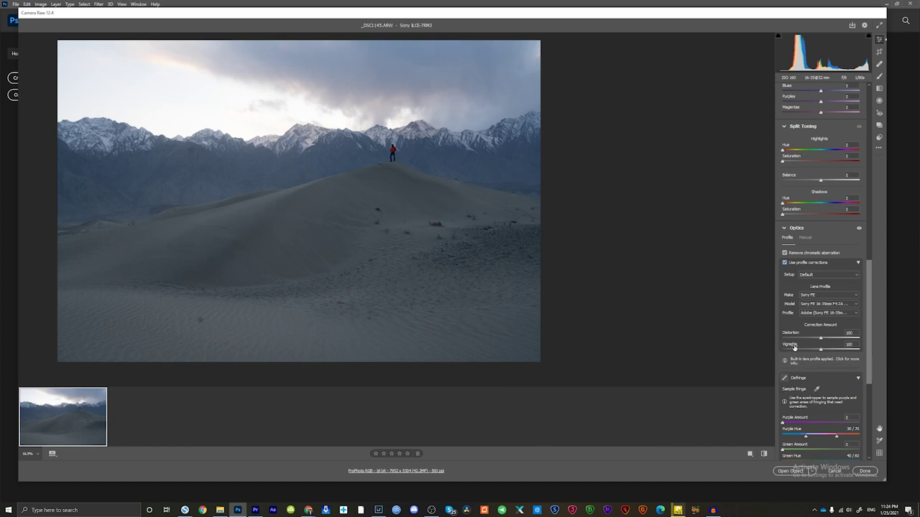
pyautogui.click(810, 263)
pyautogui.click(810, 263)
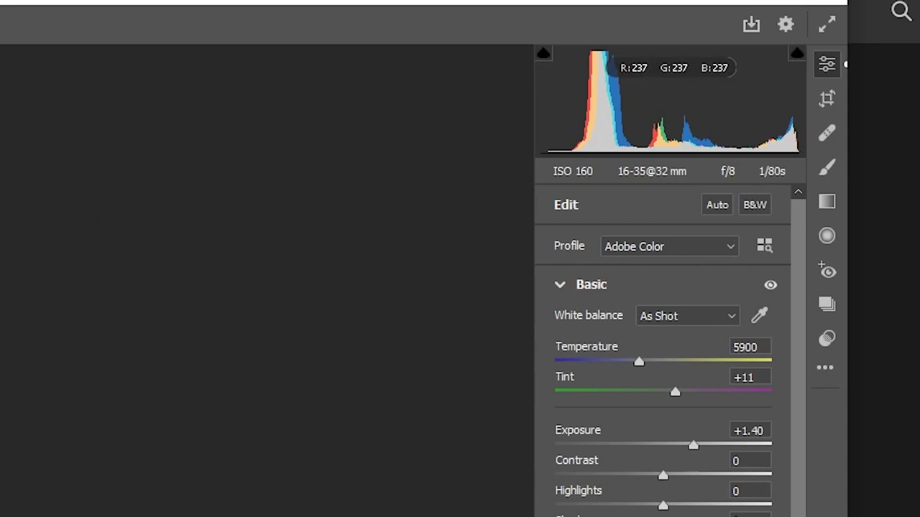
# Set Exposure to +1.45 after testing brighter, and raise Contrast to +5.
pyautogui.moveTo(696, 444)
pyautogui.mouseDown()
pyautogui.moveTo(715, 445)
pyautogui.moveTo(664, 447)
pyautogui.moveTo(717, 447)
pyautogui.moveTo(669, 445)
pyautogui.moveTo(696, 445)
pyautogui.mouseUp()
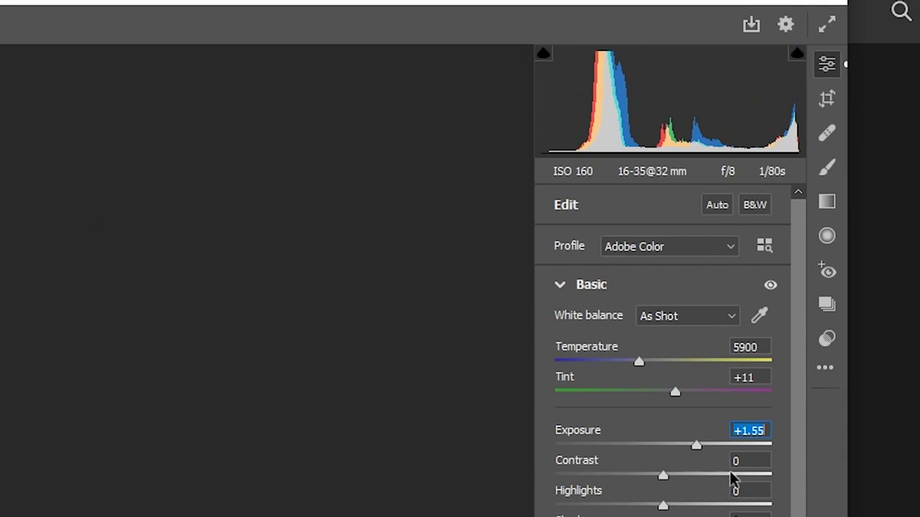
pyautogui.moveTo(694, 444); pyautogui.dragTo(692, 445)
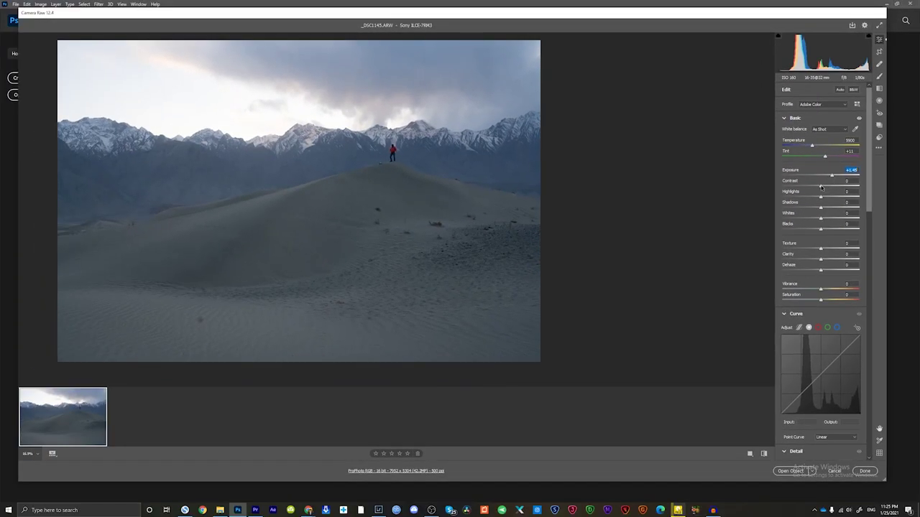
pyautogui.moveTo(821, 187); pyautogui.dragTo(816, 187)
# Zoom in, settle Highlights at -65 after comparing values, and pull Whites down to about -96.
pyautogui.scroll(3, 272, 123)
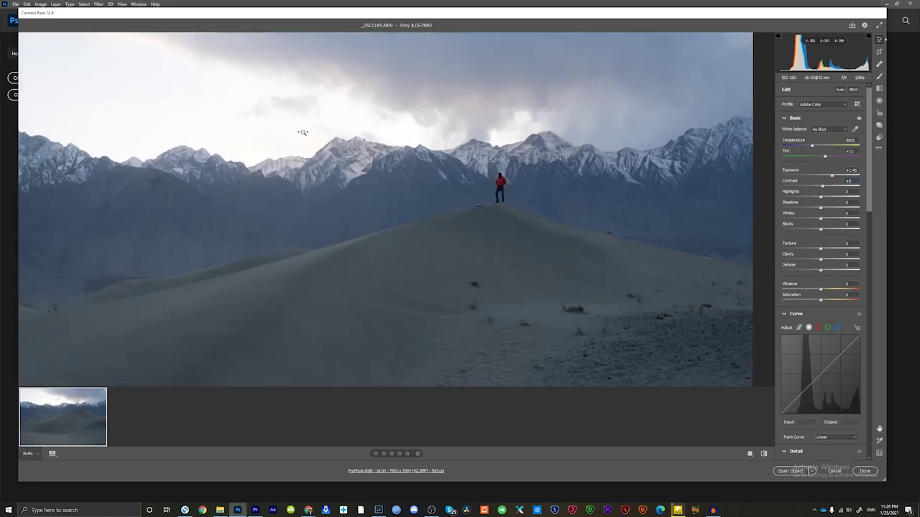
pyautogui.moveTo(822, 197); pyautogui.dragTo(767, 200)
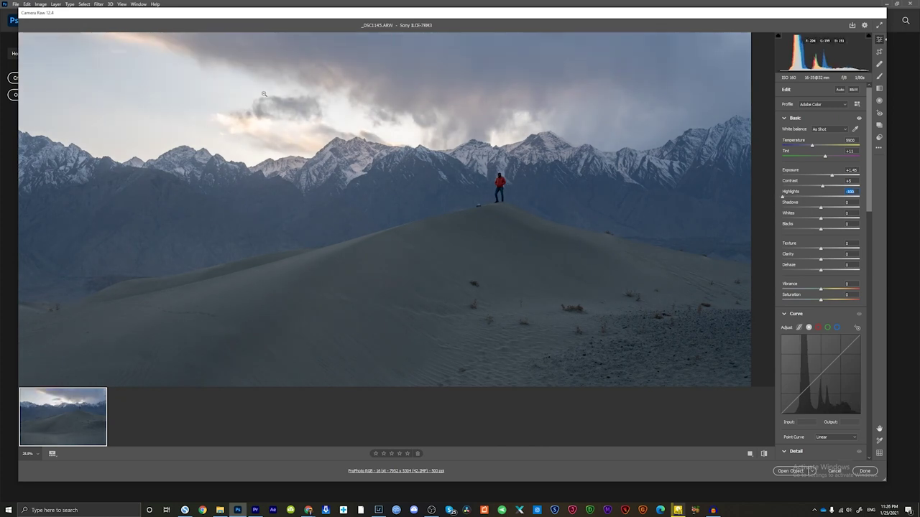
pyautogui.click(822, 196)
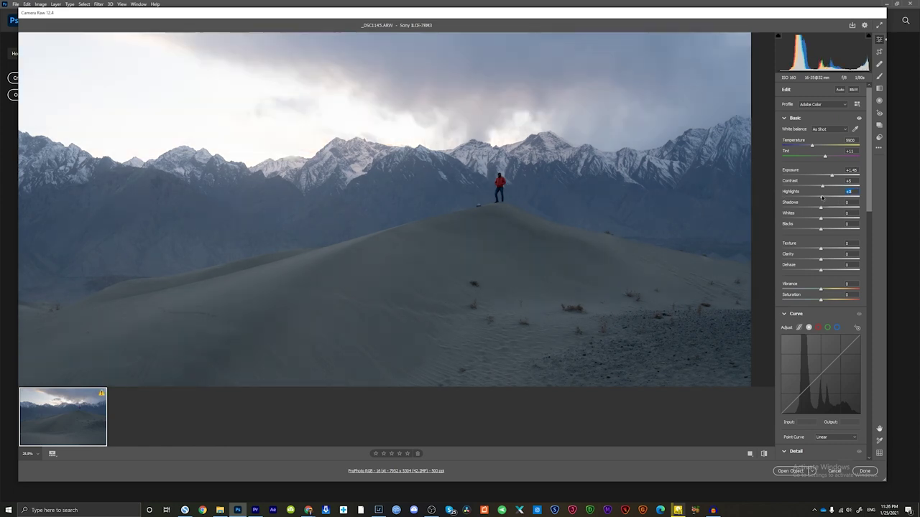
pyautogui.moveTo(822, 197); pyautogui.dragTo(775, 195)
pyautogui.click(818, 198)
pyautogui.moveTo(821, 198); pyautogui.dragTo(836, 197)
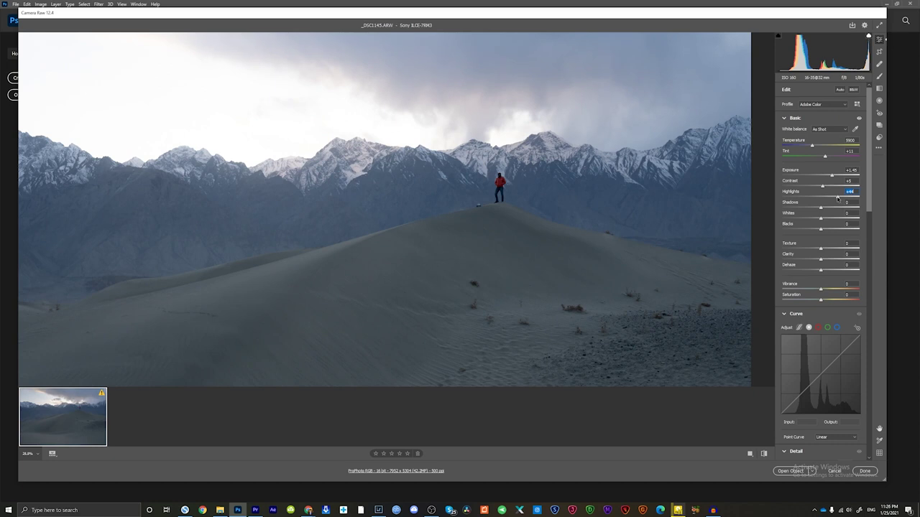
pyautogui.moveTo(837, 199)
pyautogui.mouseDown()
pyautogui.moveTo(783, 202)
pyautogui.moveTo(796, 202)
pyautogui.mouseUp()
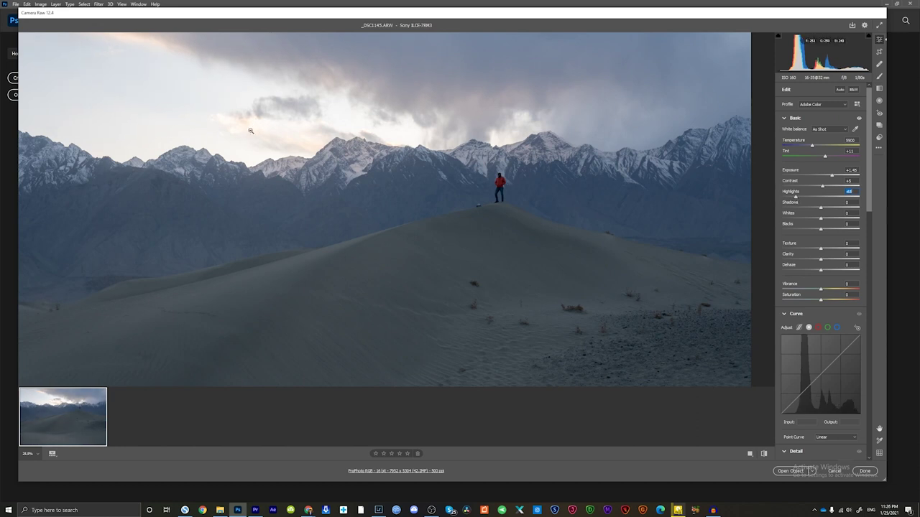
pyautogui.moveTo(821, 218); pyautogui.dragTo(793, 224)
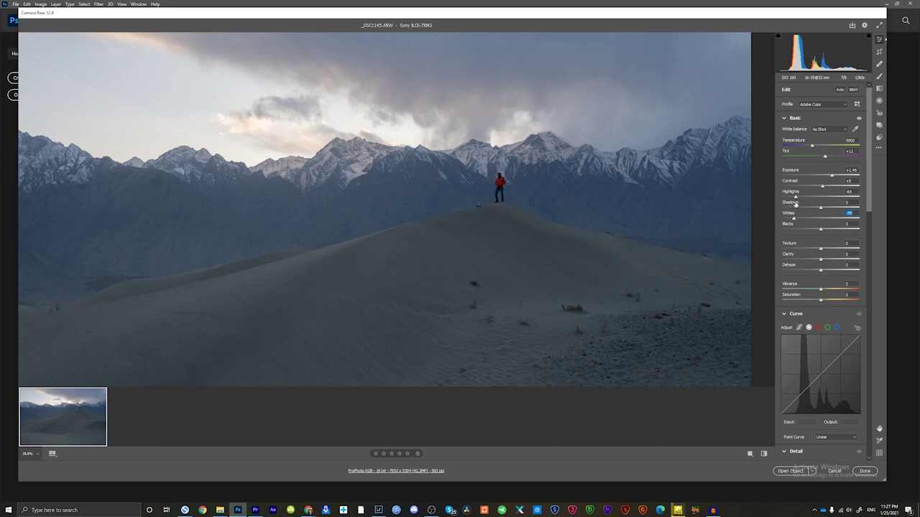
# Set Shadows to -37, then magnify the preview onto the foreground sand and pebbles.
pyautogui.moveTo(596, 212)
pyautogui.mouseDown()
pyautogui.moveTo(410, 222)
pyautogui.moveTo(436, 251)
pyautogui.mouseUp()
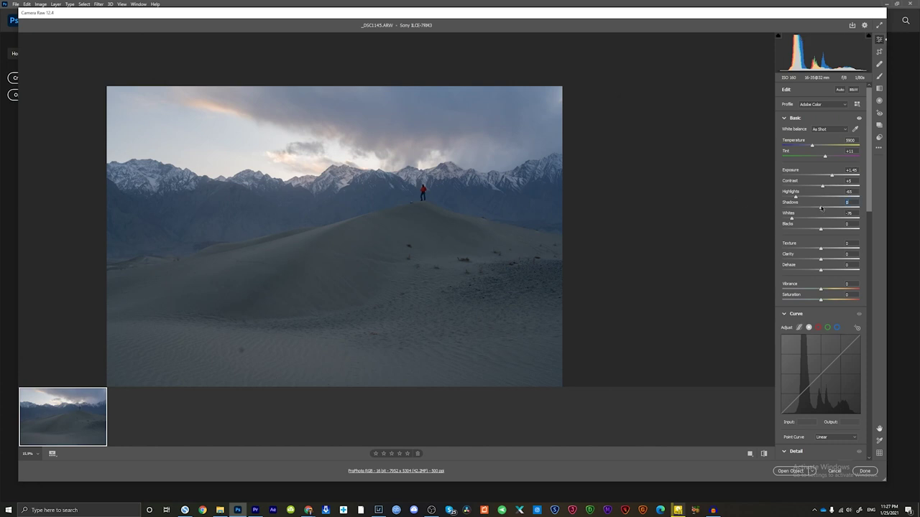
pyautogui.moveTo(821, 207)
pyautogui.mouseDown()
pyautogui.moveTo(771, 212)
pyautogui.moveTo(817, 209)
pyautogui.moveTo(807, 211)
pyautogui.mouseUp()
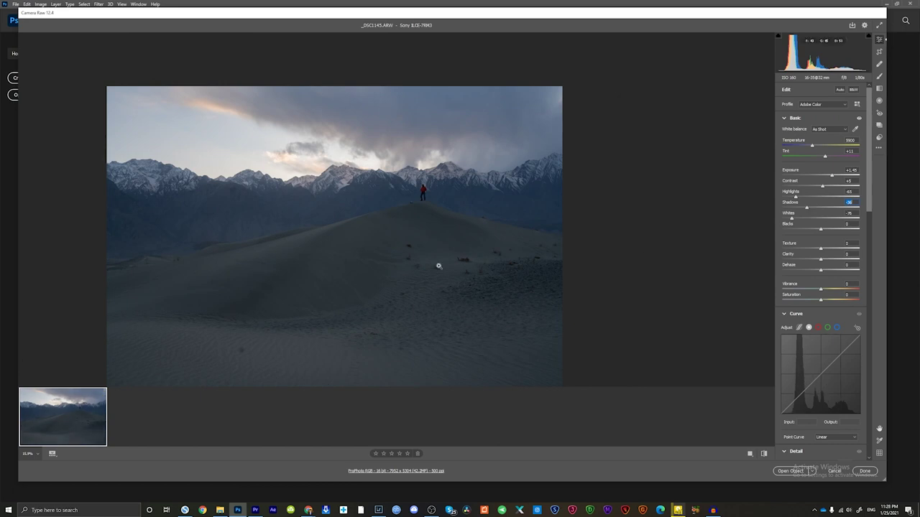
pyautogui.scroll(2, 328, 299)
pyautogui.scroll(-1, 330, 297)
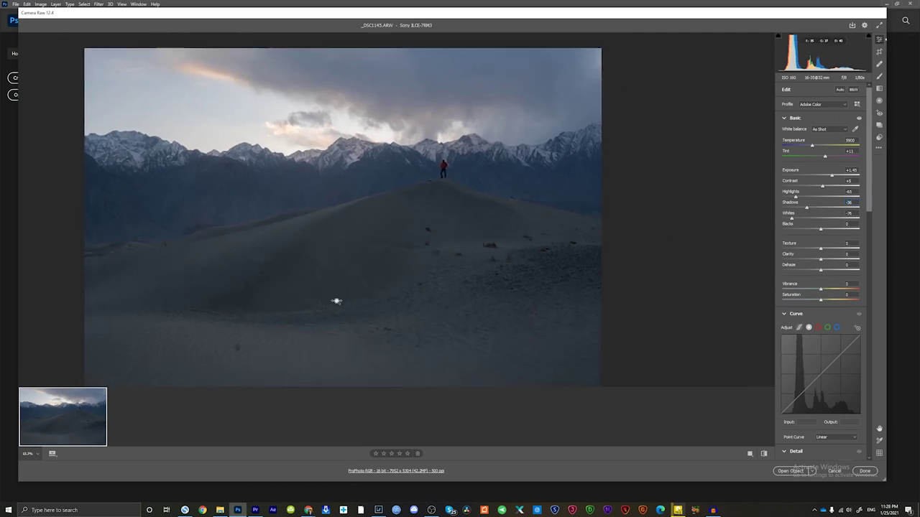
pyautogui.click(807, 210)
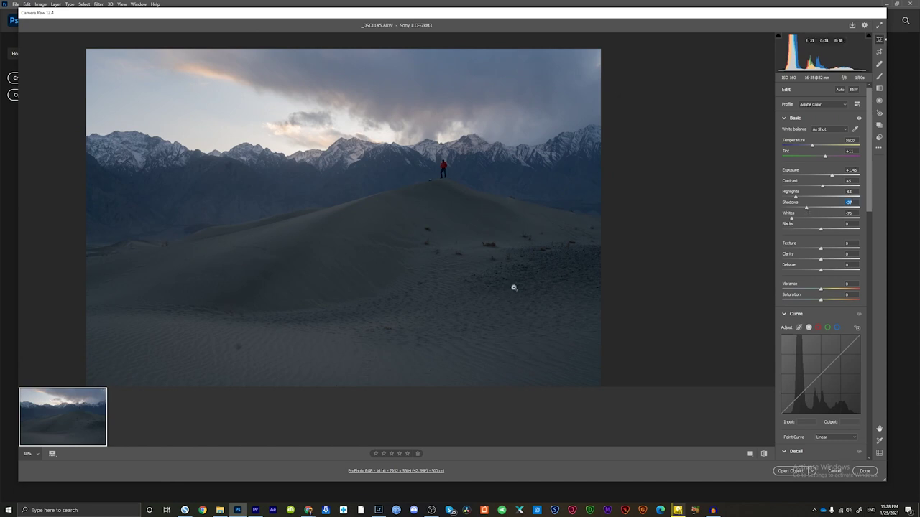
pyautogui.moveTo(508, 281); pyautogui.dragTo(661, 298)
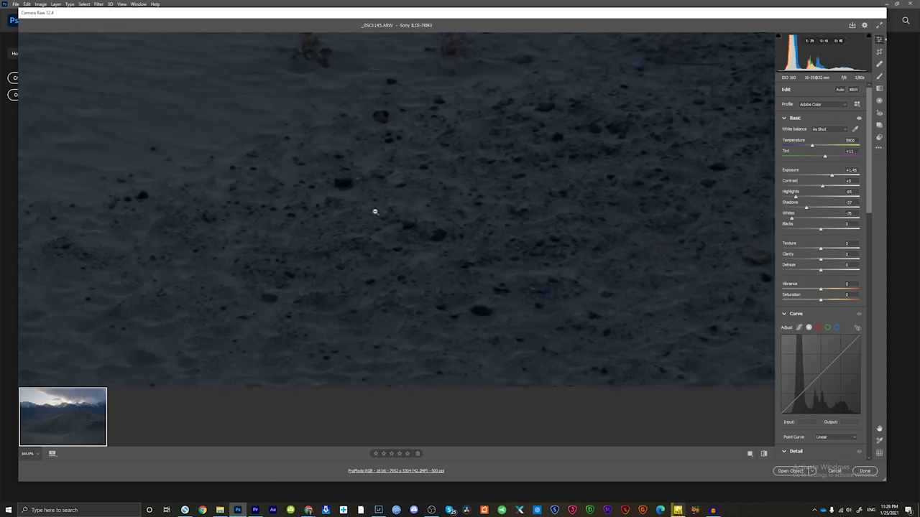
# Zoom further into the sand, lift Blacks to +19, then fit the whole photo with Ctrl+0.
pyautogui.moveTo(344, 195); pyautogui.dragTo(381, 204)
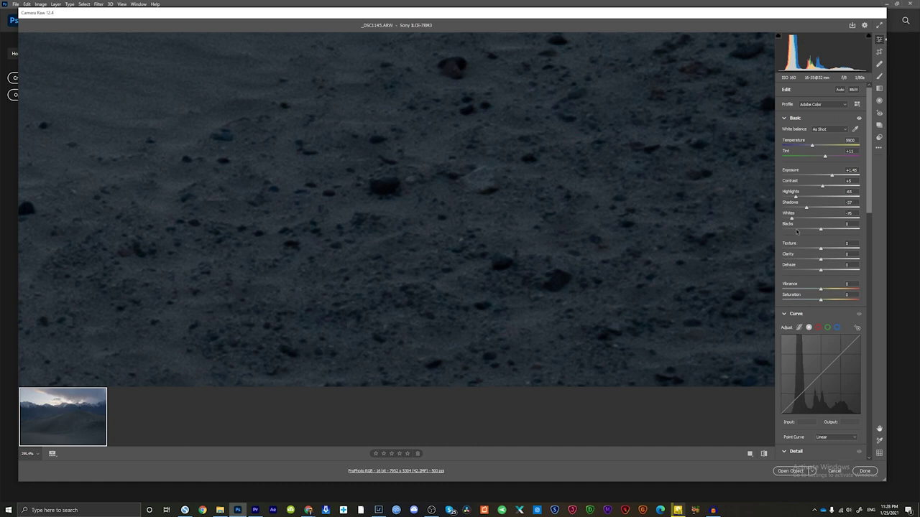
pyautogui.moveTo(820, 230); pyautogui.dragTo(830, 233)
pyautogui.moveTo(830, 231); pyautogui.dragTo(828, 232)
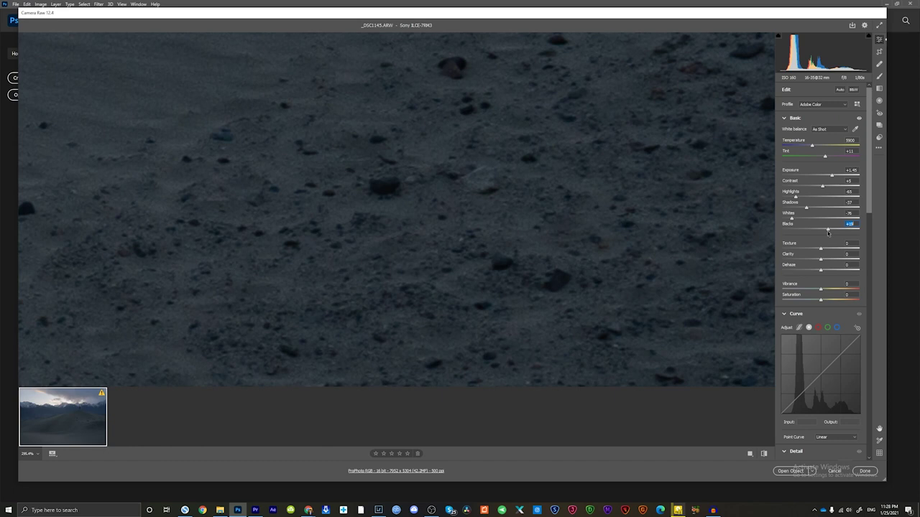
pyautogui.scroll(2, 575, 259)
pyautogui.scroll(-2, 532, 260)
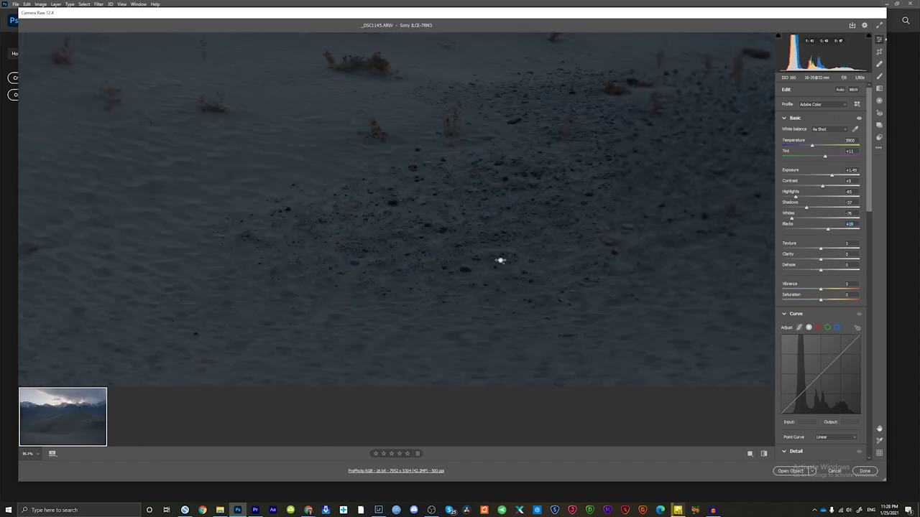
pyautogui.scroll(-2, 467, 259)
pyautogui.scroll(-2, 409, 254)
pyautogui.scroll(-1, 377, 248)
pyautogui.scroll(1, 377, 248)
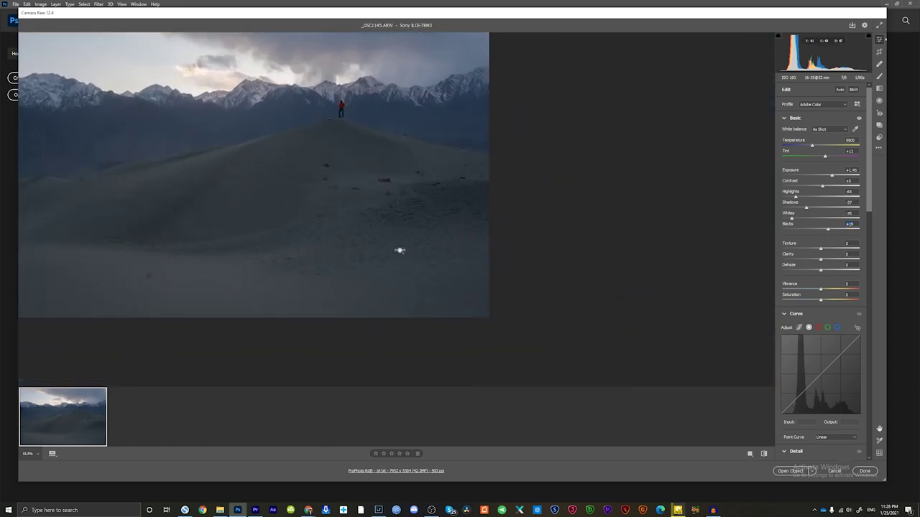
pyautogui.scroll(1, 276, 245)
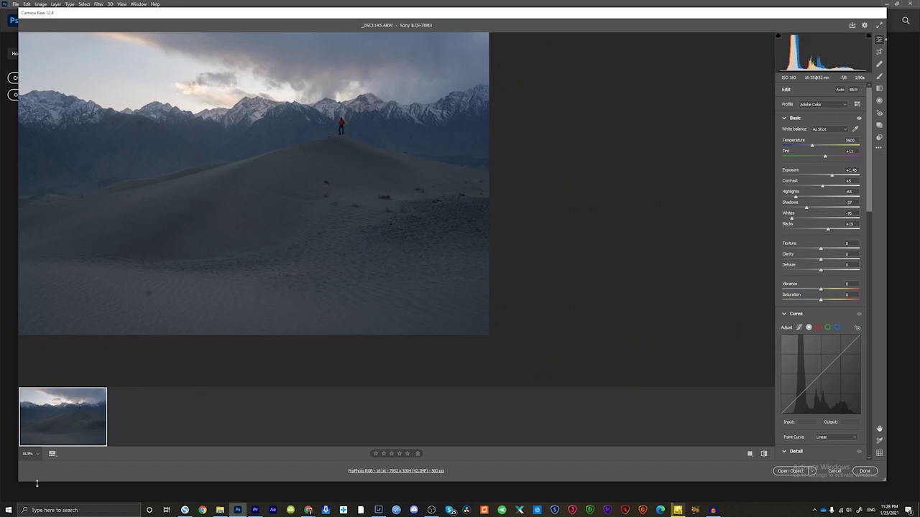
pyautogui.hotkey('ctrl', '0')
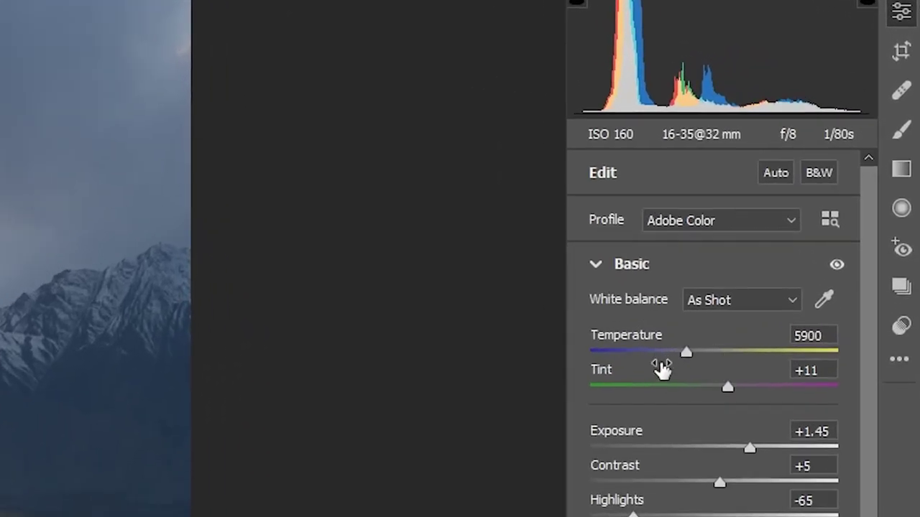
# Warm Temperature to about 6050 and nudge Tint up to +14.
pyautogui.moveTo(686, 352)
pyautogui.mouseDown()
pyautogui.moveTo(699, 360)
pyautogui.moveTo(682, 362)
pyautogui.moveTo(693, 365)
pyautogui.mouseUp()
pyautogui.moveTo(688, 363)
pyautogui.mouseDown()
pyautogui.moveTo(697, 363)
pyautogui.moveTo(661, 359)
pyautogui.moveTo(790, 185)
pyautogui.mouseUp()
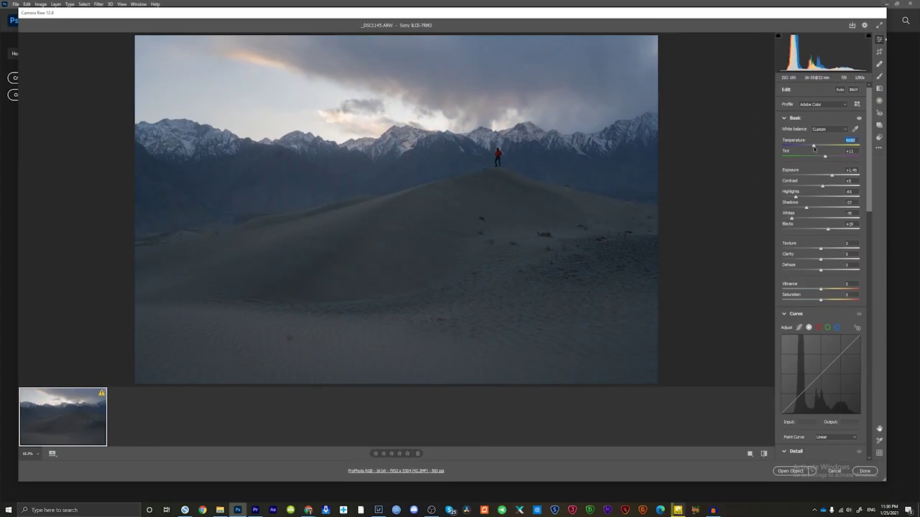
pyautogui.moveTo(825, 157); pyautogui.dragTo(826, 157)
# Scroll-zoom the preview in on the rippled foreground sand.
pyautogui.scroll(2, 251, 373)
pyautogui.scroll(2, 332, 374)
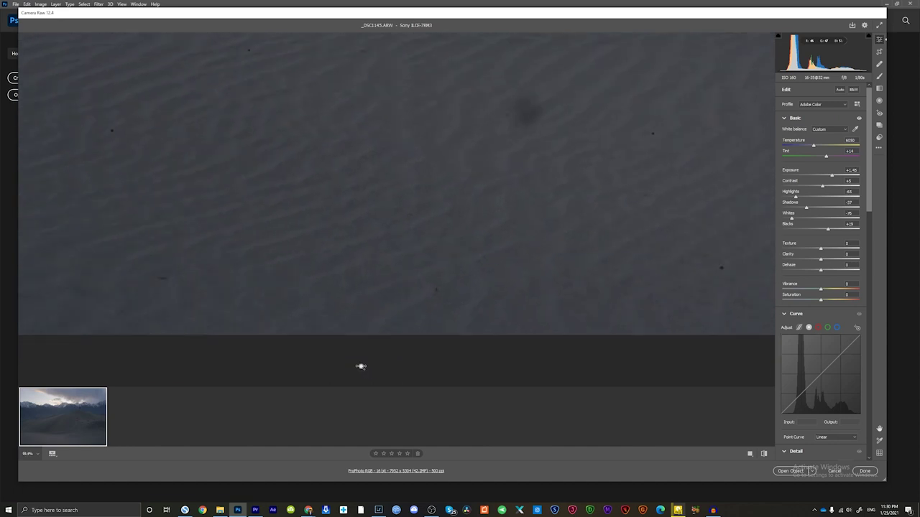
# Settle Texture at +30 after testing stronger and weaker amounts, then choose Fit in View.
pyautogui.moveTo(821, 248); pyautogui.dragTo(839, 249)
pyautogui.scroll(-2, 539, 226)
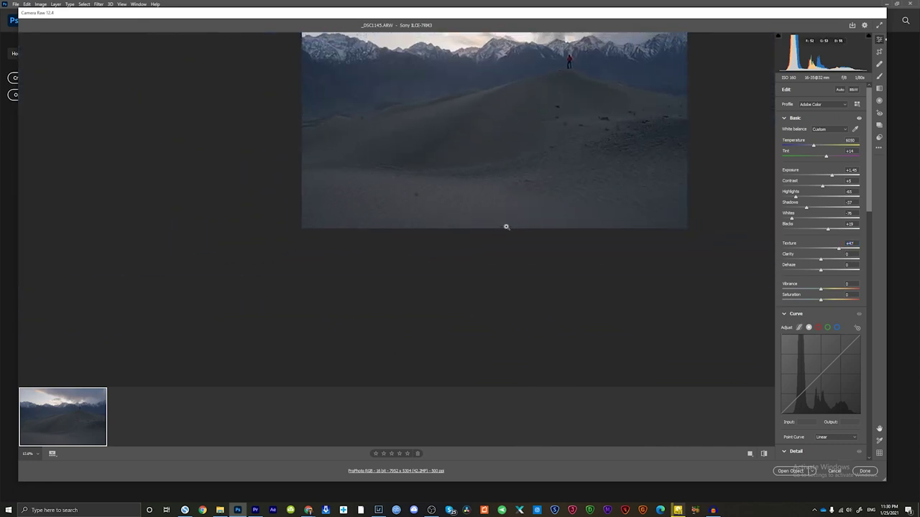
pyautogui.scroll(-1, 672, 124)
pyautogui.scroll(3, 682, 125)
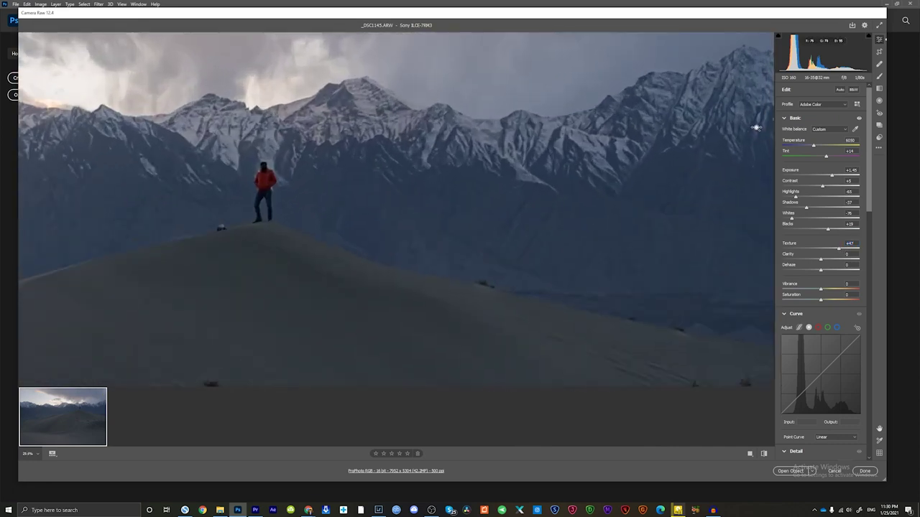
pyautogui.moveTo(839, 249); pyautogui.dragTo(827, 248)
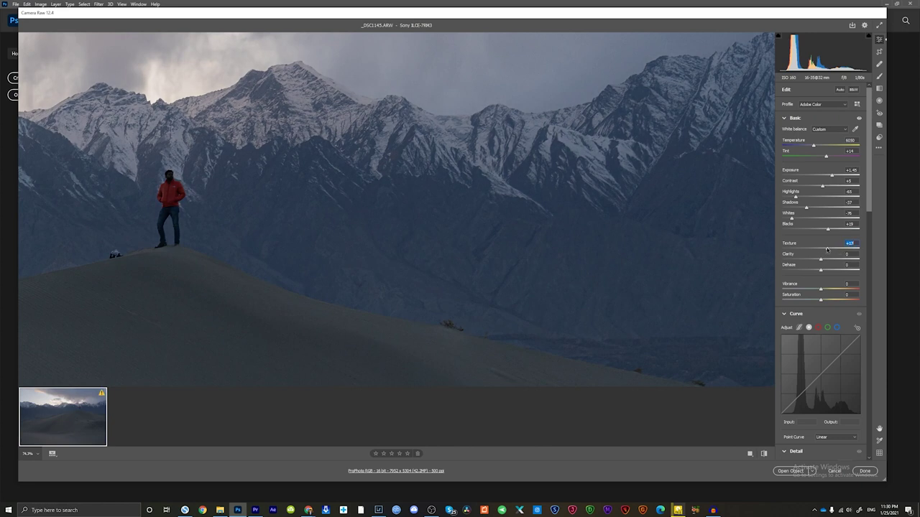
pyautogui.moveTo(834, 250); pyautogui.dragTo(823, 249)
pyautogui.scroll(-2, 523, 257)
pyautogui.scroll(-1, 523, 257)
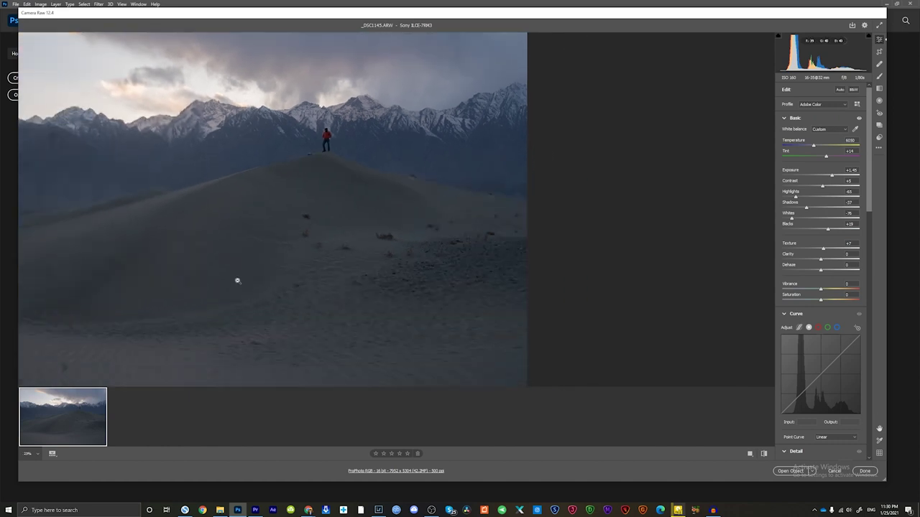
pyautogui.moveTo(824, 250); pyautogui.dragTo(826, 250)
pyautogui.click(30, 454)
pyautogui.click(56, 430)
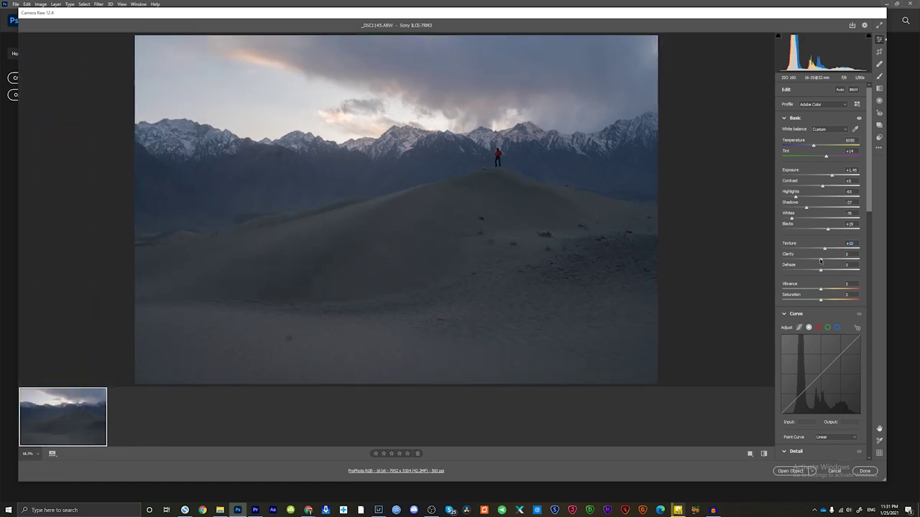
# Set Clarity to a subtle +3 after trying about +13, then zoom in on the snowy mountains.
pyautogui.click(845, 255)
pyautogui.moveTo(820, 259); pyautogui.dragTo(825, 261)
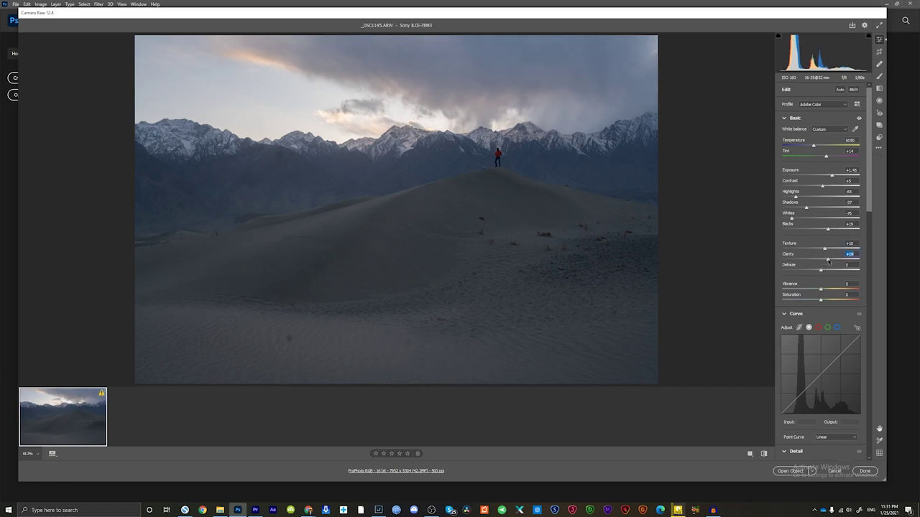
pyautogui.moveTo(825, 260); pyautogui.dragTo(822, 263)
pyautogui.click(287, 154)
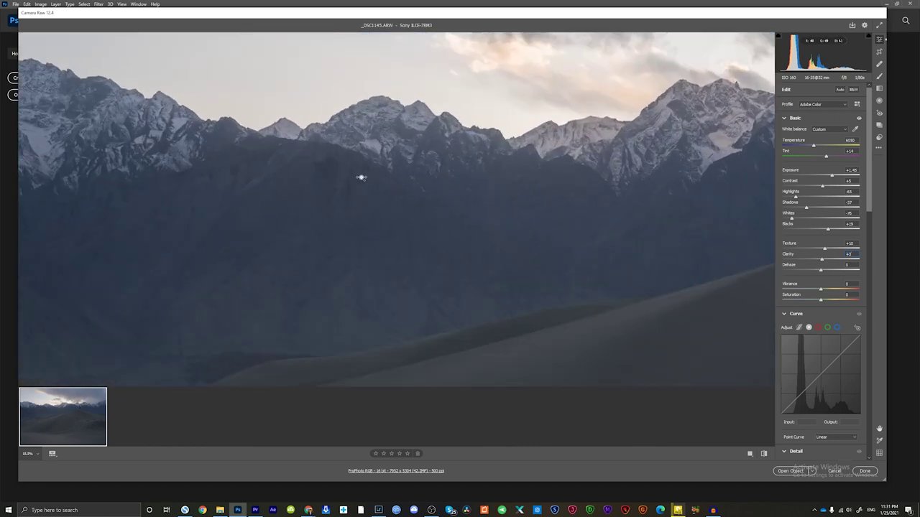
pyautogui.scroll(-2, 363, 243)
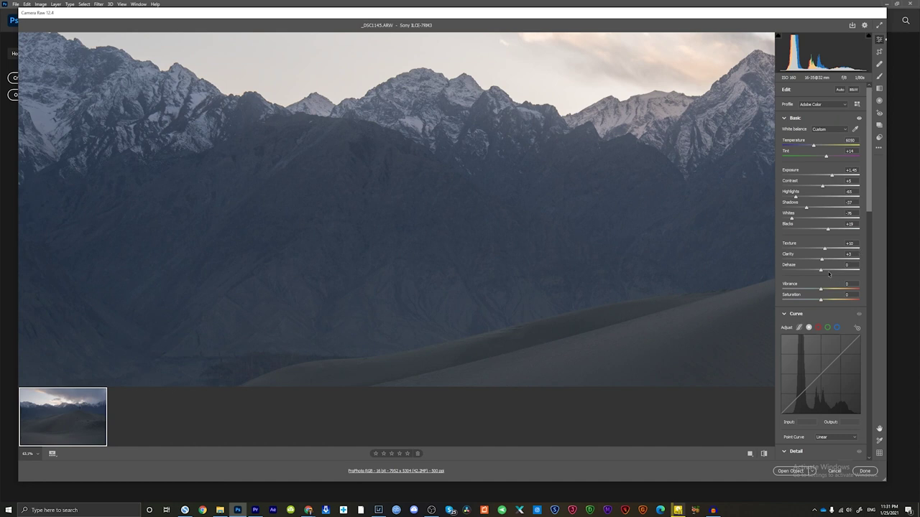
# Compare positive and negative Dehaze amounts with the photo fitted in view, then reset Dehaze to zero.
pyautogui.moveTo(821, 271); pyautogui.dragTo(829, 272)
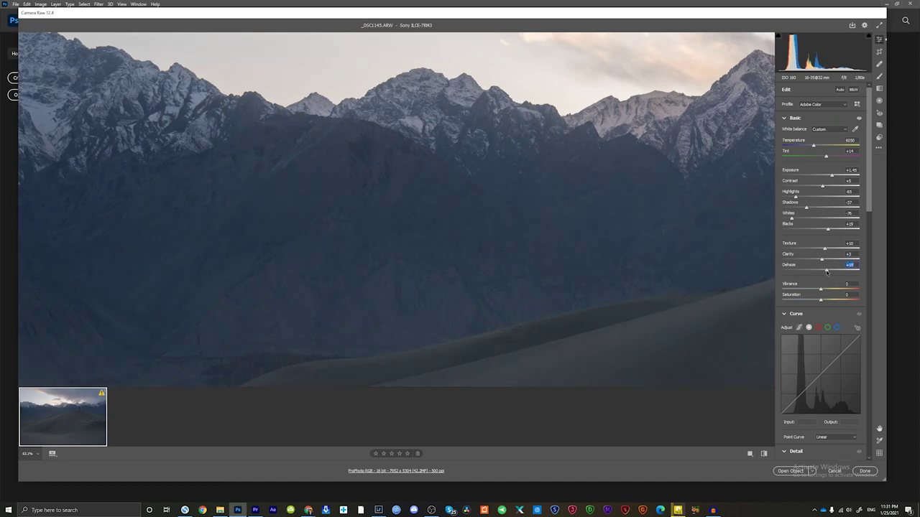
pyautogui.click(589, 261)
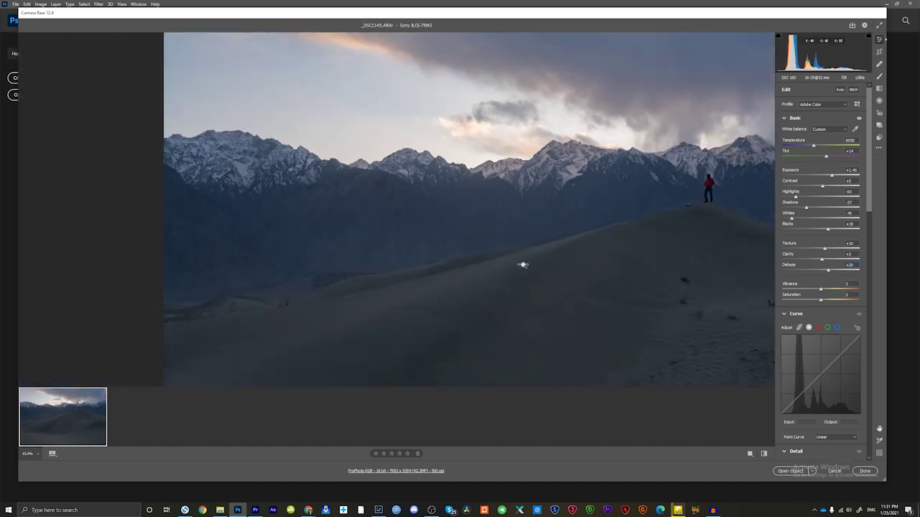
pyautogui.scroll(2, 519, 244)
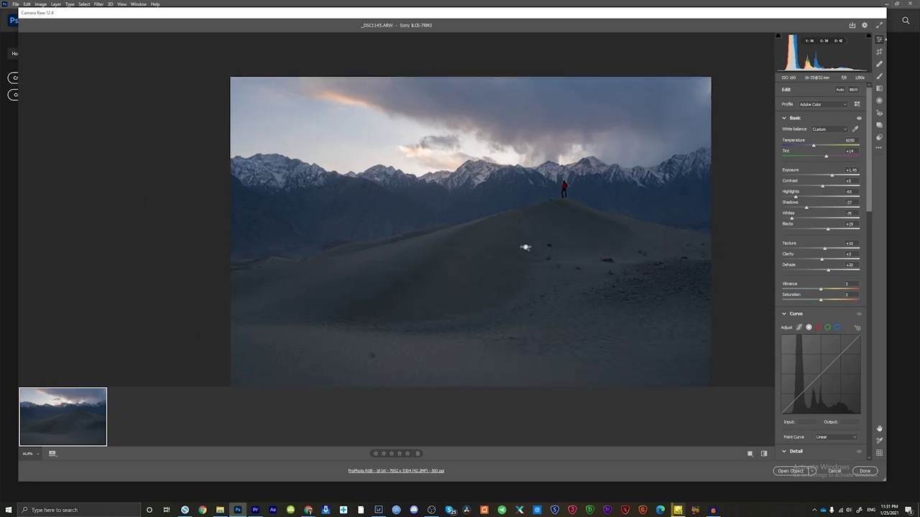
pyautogui.moveTo(828, 271)
pyautogui.mouseDown()
pyautogui.moveTo(809, 271)
pyautogui.moveTo(822, 271)
pyautogui.mouseUp()
pyautogui.doubleClick(823, 270)
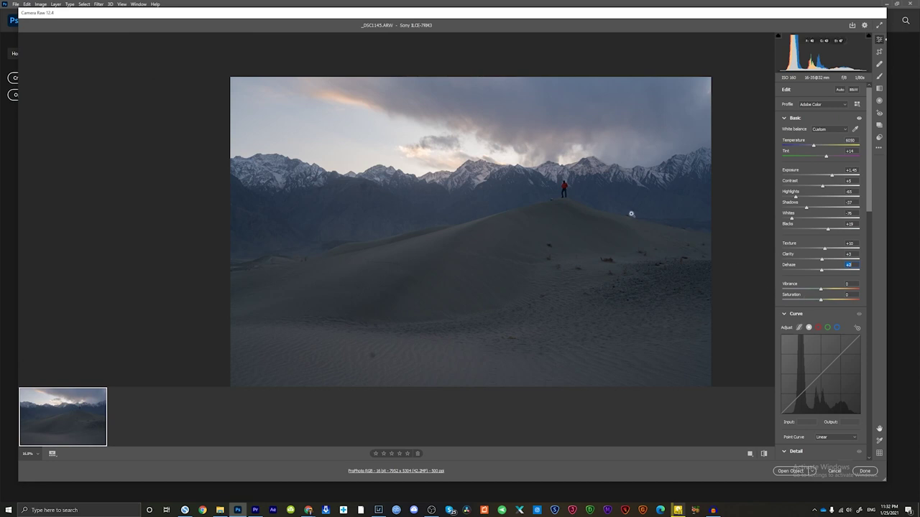
# Zoom in on the figure, the sky clouds and the mountains, returning to Fit in View each time.
pyautogui.click(573, 187)
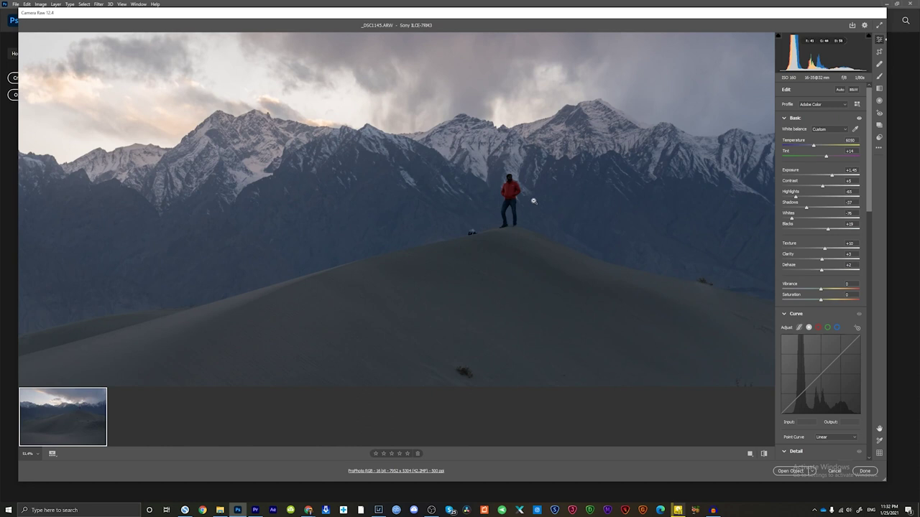
pyautogui.moveTo(533, 201)
pyautogui.mouseDown()
pyautogui.moveTo(458, 211)
pyautogui.moveTo(476, 207)
pyautogui.mouseUp()
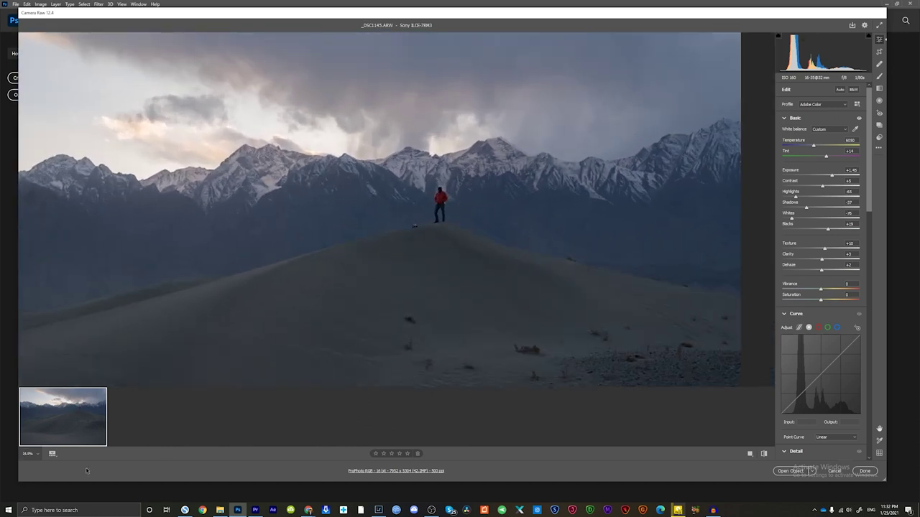
pyautogui.click(27, 455)
pyautogui.click(36, 433)
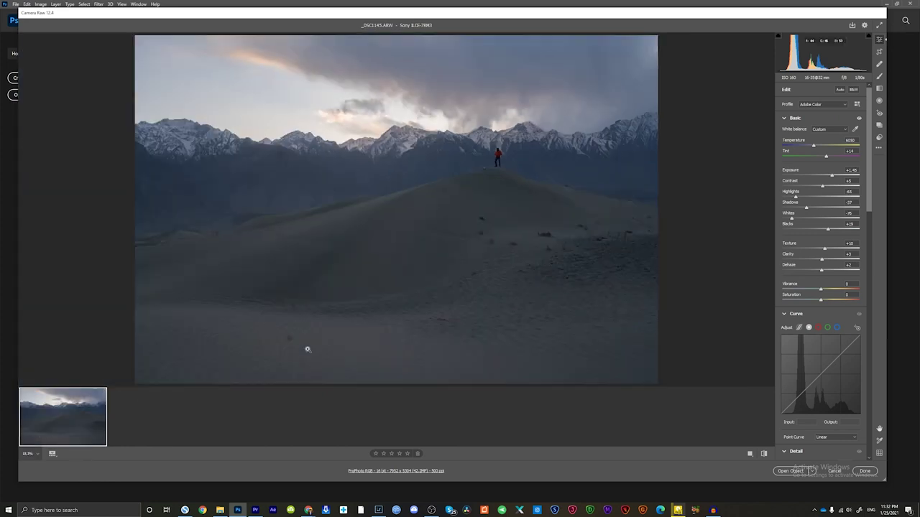
pyautogui.moveTo(271, 68); pyautogui.dragTo(425, 126)
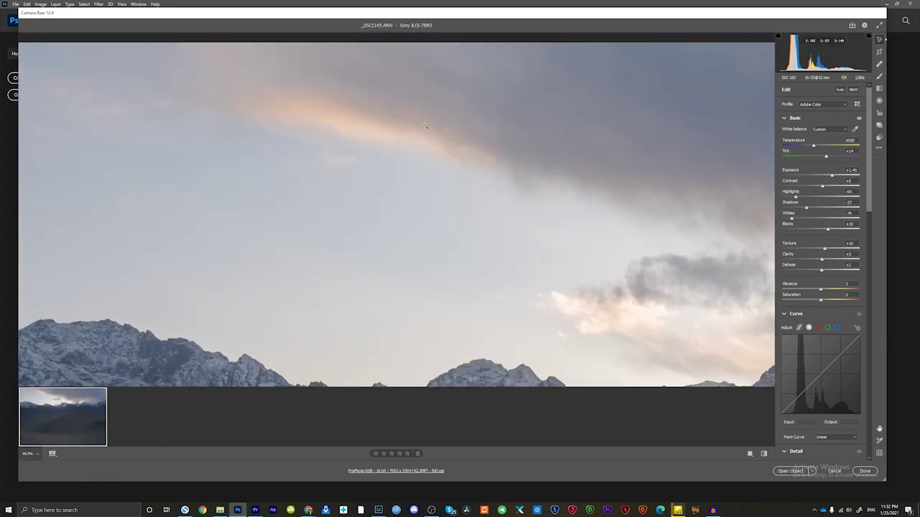
pyautogui.click(28, 454)
pyautogui.click(36, 434)
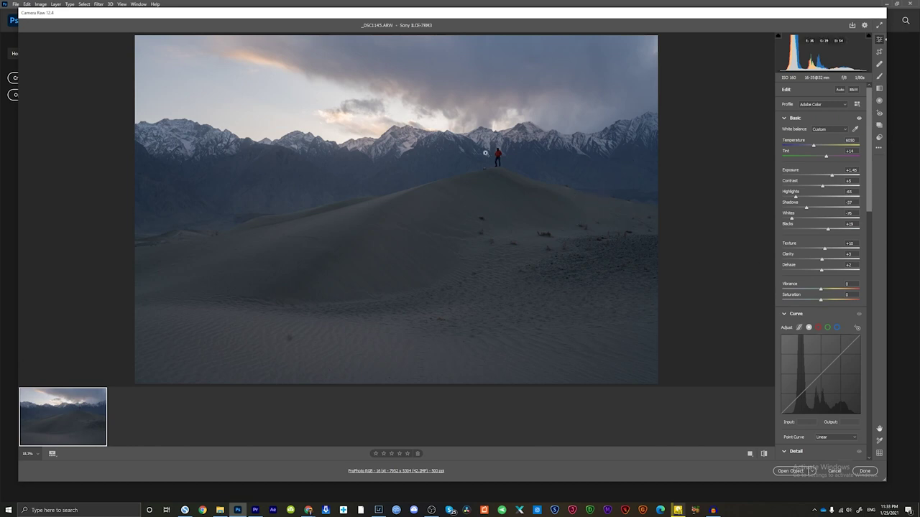
pyautogui.moveTo(250, 200)
pyautogui.mouseDown()
pyautogui.moveTo(347, 222)
pyautogui.moveTo(269, 216)
pyautogui.moveTo(680, 273)
pyautogui.moveTo(249, 341)
pyautogui.mouseUp()
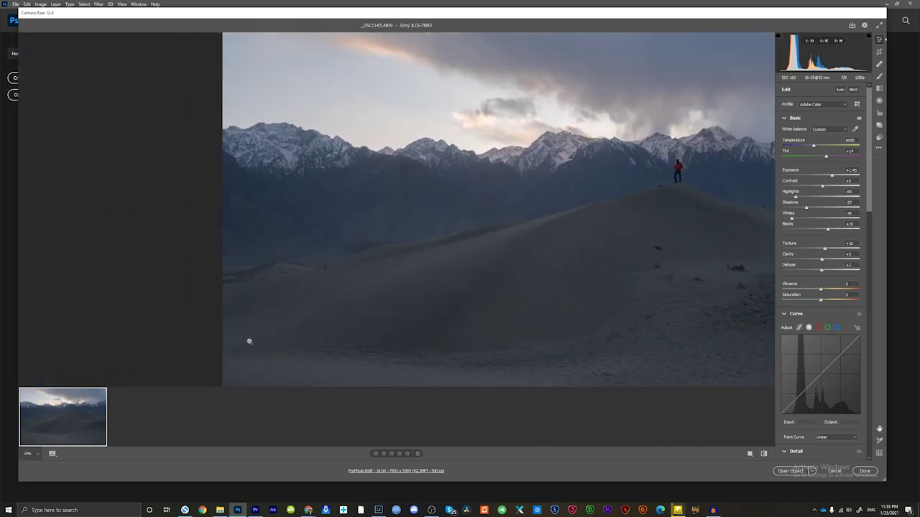
pyautogui.click(27, 454)
pyautogui.click(36, 437)
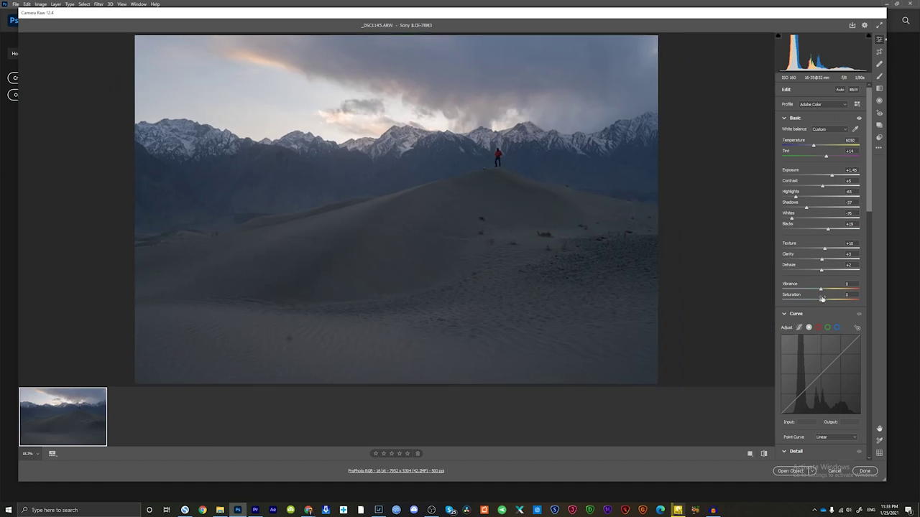
# Try Saturation +31 and Vibrance +67, resetting each back to 0.
pyautogui.moveTo(822, 298); pyautogui.dragTo(826, 299)
pyautogui.scroll(3, 564, 181)
pyautogui.write('0')
pyautogui.press('Return')
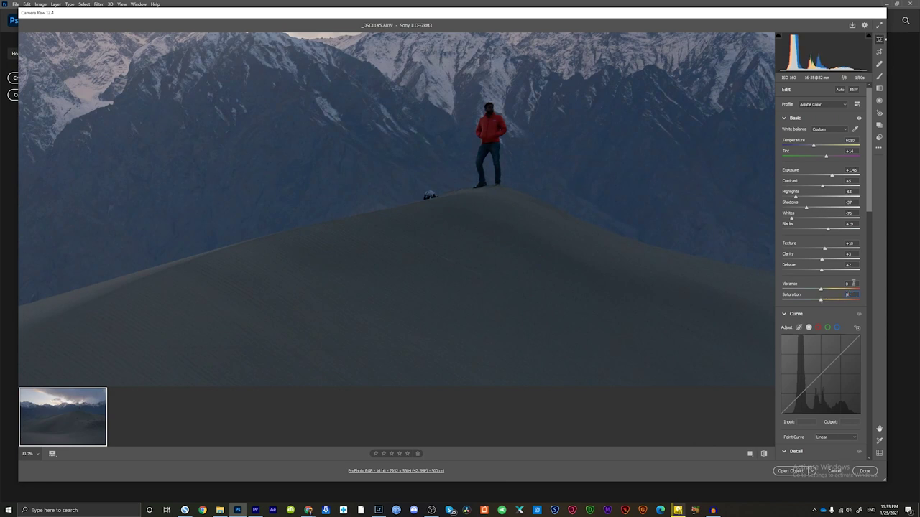
pyautogui.moveTo(821, 290); pyautogui.dragTo(848, 291)
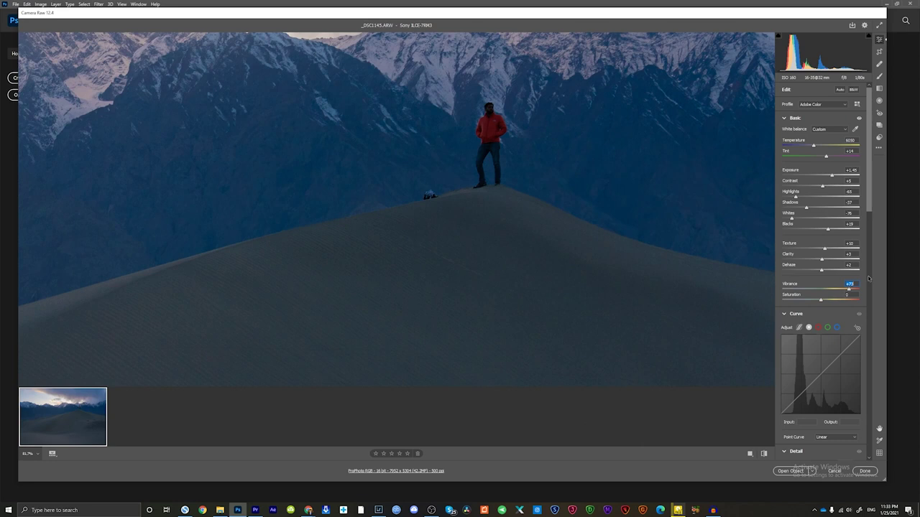
pyautogui.write('0')
# Fit the photo in view and give Saturation and Vibrance only a modest positive boost.
pyautogui.click(38, 452)
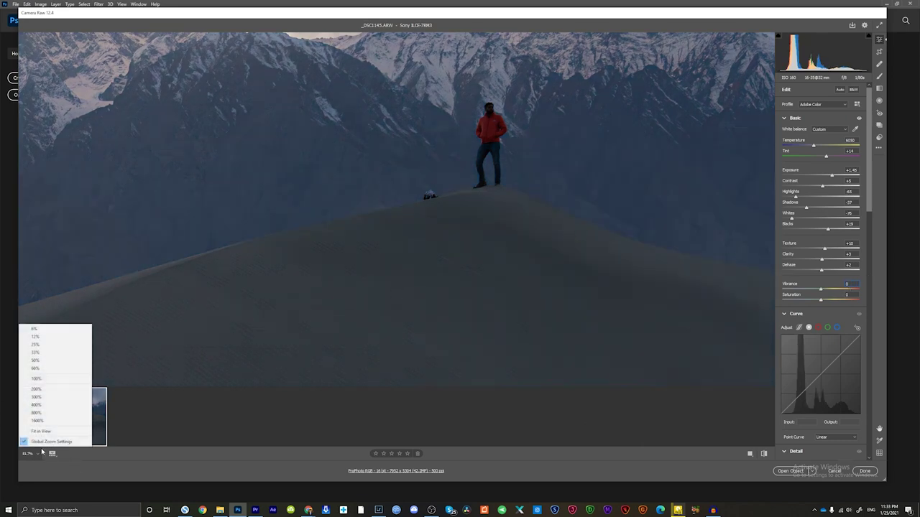
pyautogui.click(44, 434)
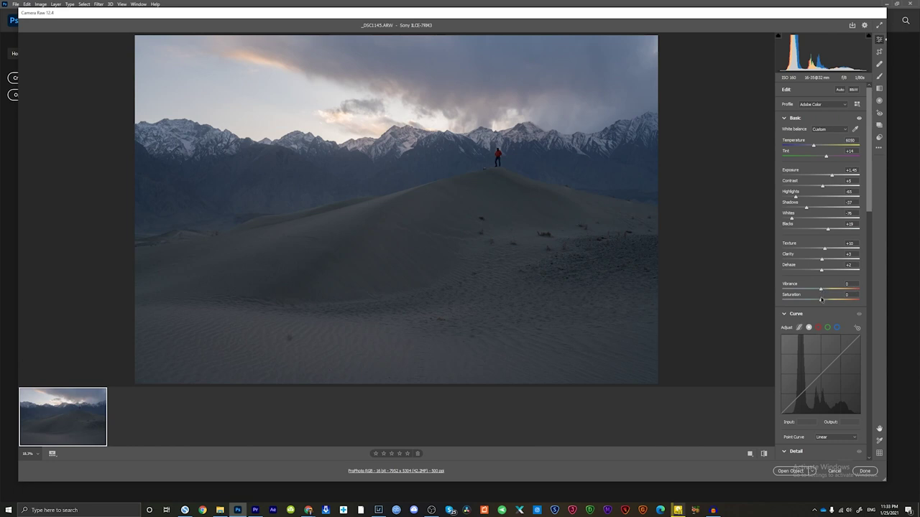
pyautogui.moveTo(821, 300); pyautogui.dragTo(827, 302)
pyautogui.moveTo(822, 289)
pyautogui.mouseDown()
pyautogui.moveTo(828, 301)
pyautogui.moveTo(820, 289)
pyautogui.mouseUp()
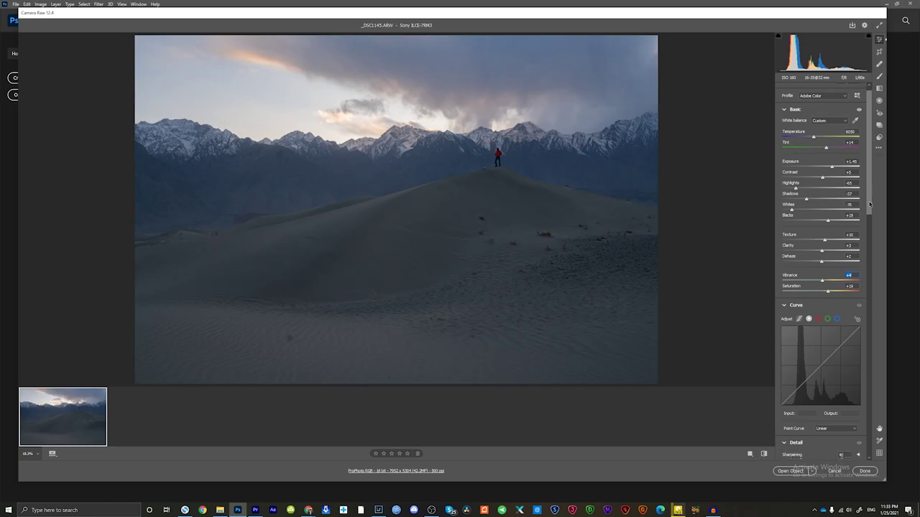
# Apply the Medium Contrast preset point curve.
pyautogui.scroll(-2, 833, 288)
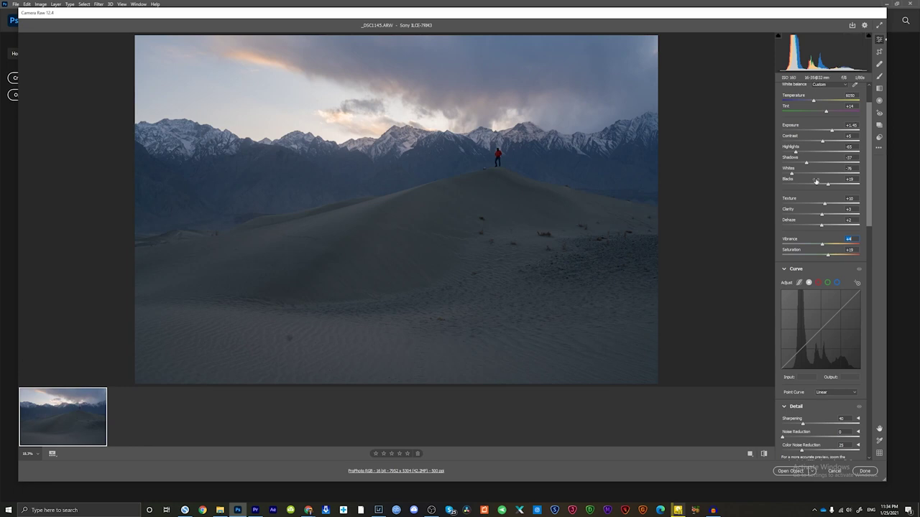
pyautogui.click(849, 394)
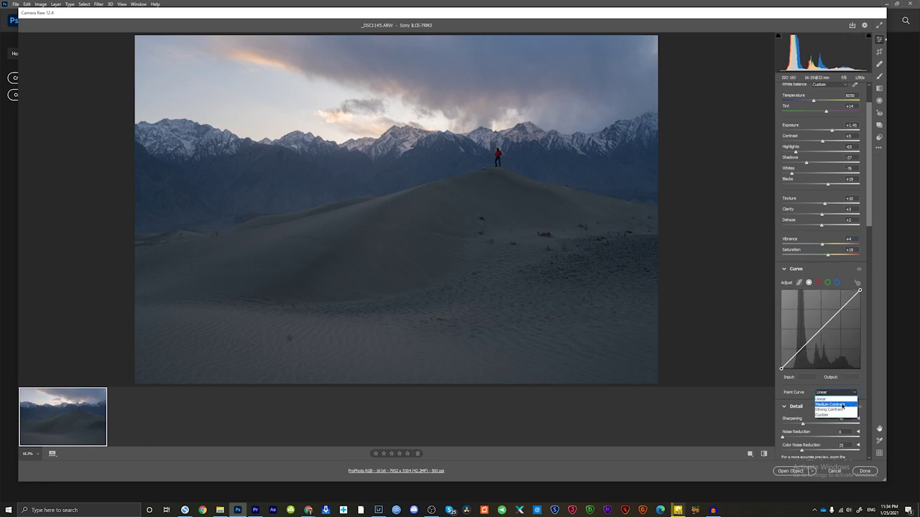
pyautogui.click(842, 405)
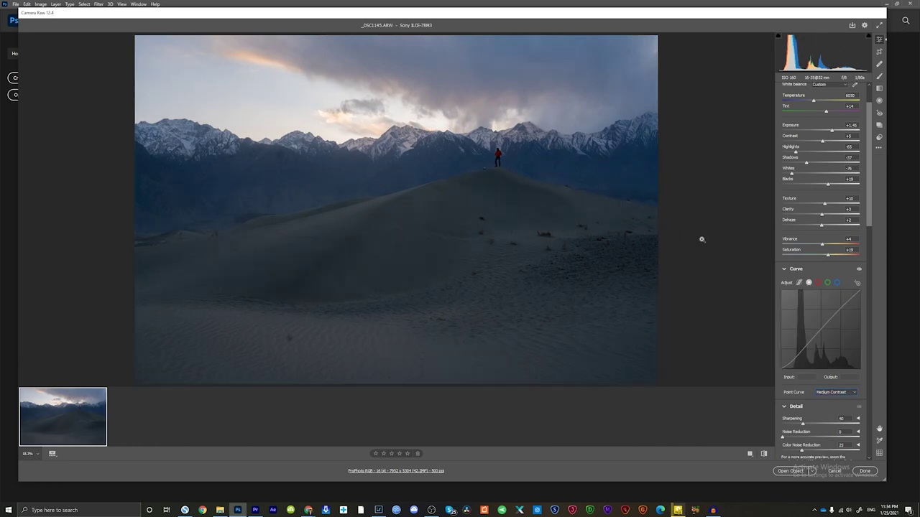
# Drag the lower curve points to darken shadows into a custom curve, and set Vibrance to -1.
pyautogui.click(782, 368)
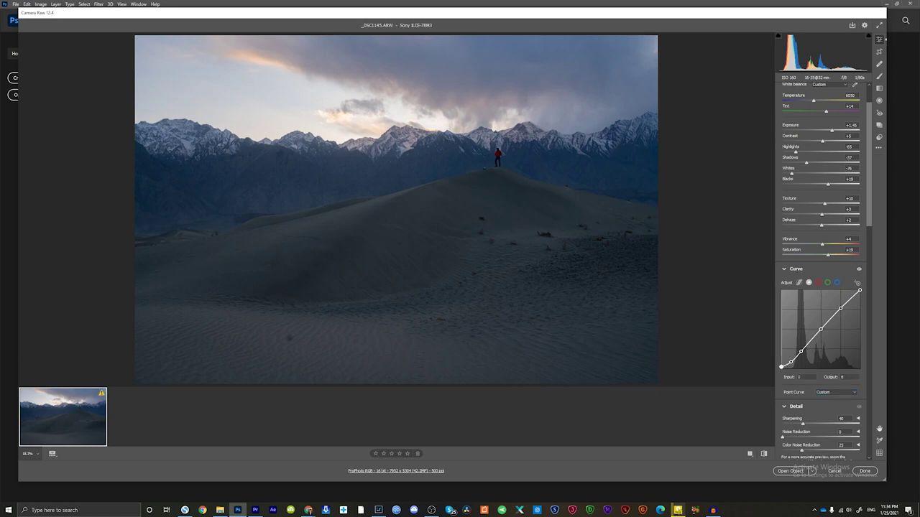
pyautogui.moveTo(790, 362); pyautogui.dragTo(782, 365)
pyautogui.click(790, 362)
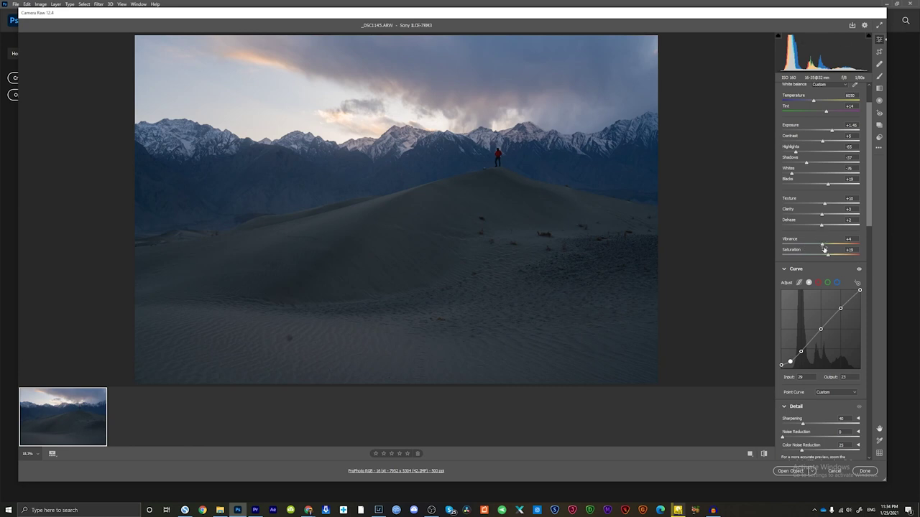
pyautogui.moveTo(823, 245); pyautogui.dragTo(825, 256)
pyautogui.scroll(1, 826, 251)
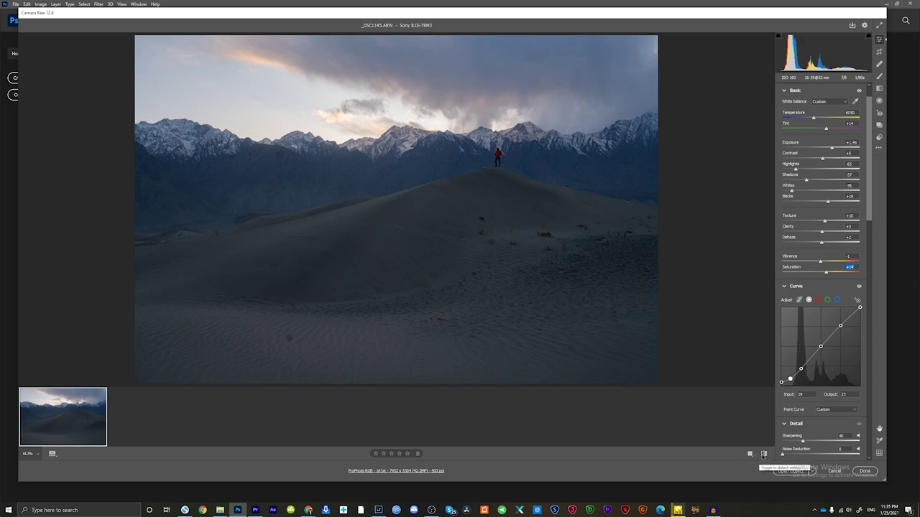
# Compare default against edited settings, keep the edited look, and switch to Lightroom Classic.
pyautogui.click(764, 453)
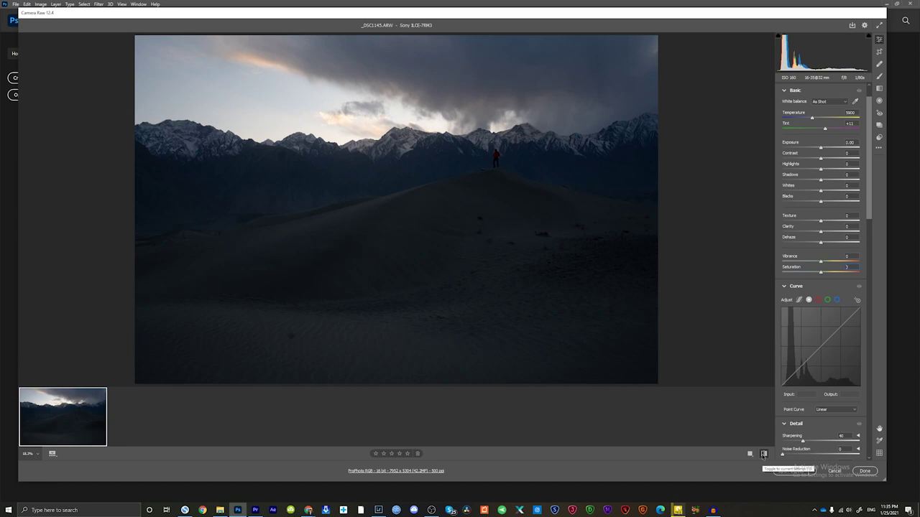
pyautogui.click(764, 454)
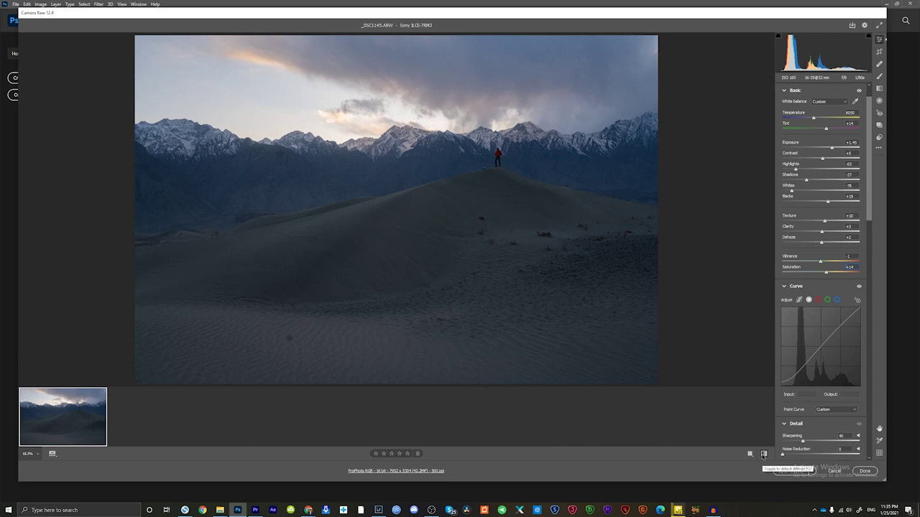
pyautogui.click(764, 453)
pyautogui.click(764, 454)
pyautogui.click(378, 510)
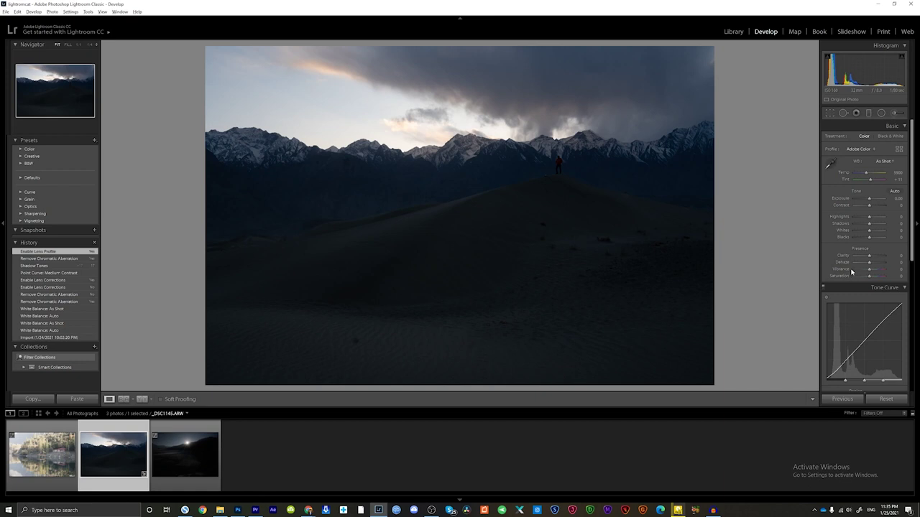
# Check the Point Curve preset list, leaving it at Medium Contrast.
pyautogui.scroll(-1, 874, 287)
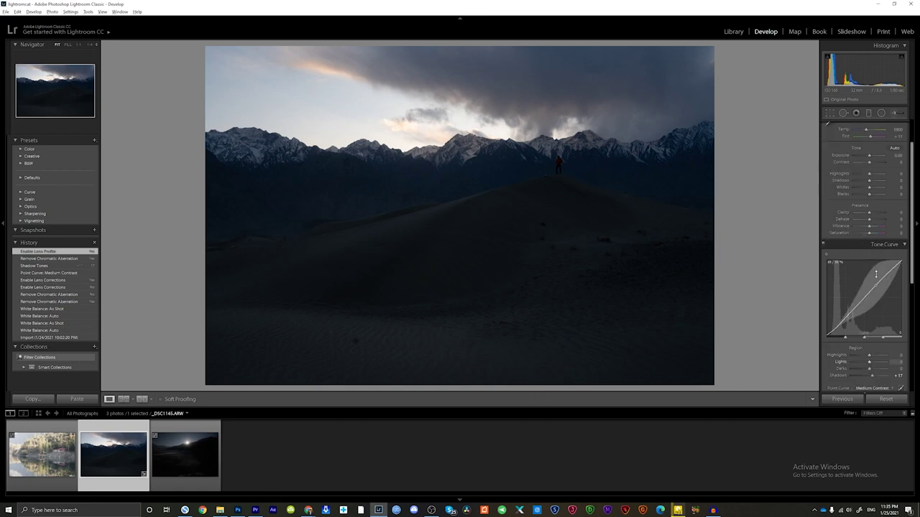
pyautogui.scroll(-1, 886, 338)
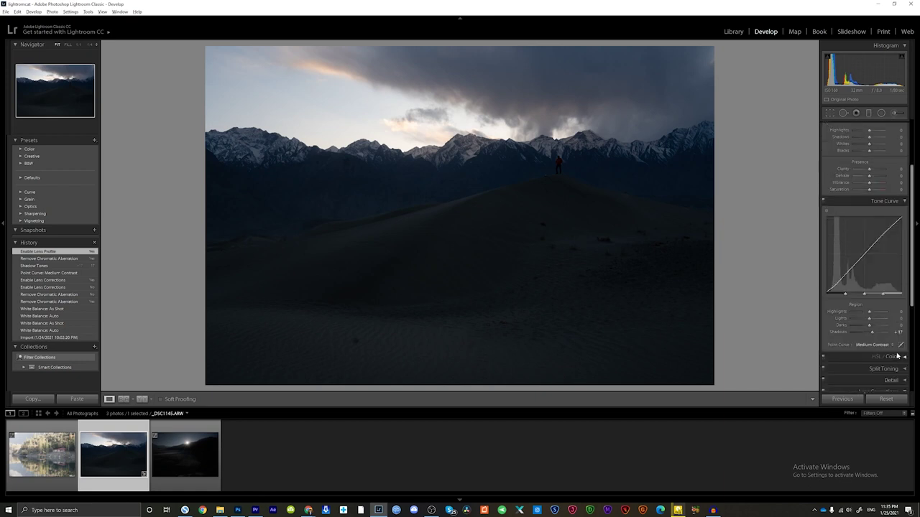
pyautogui.click(881, 347)
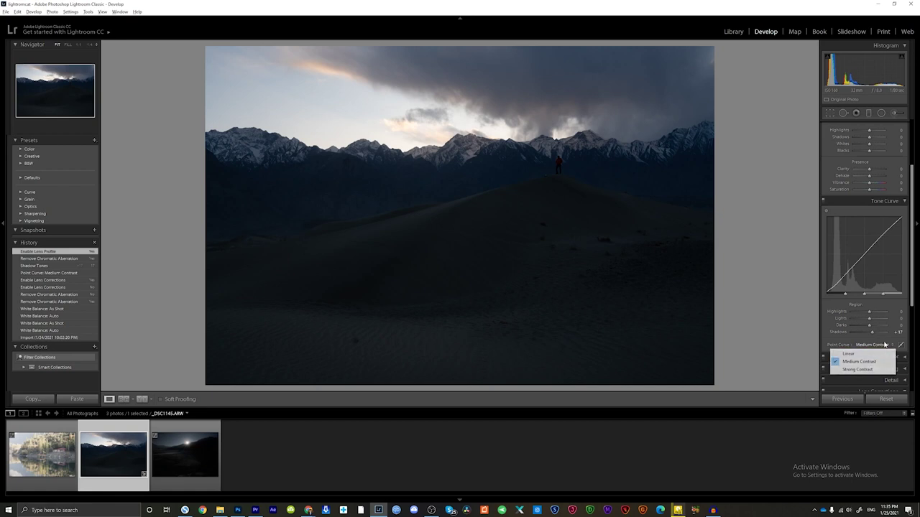
pyautogui.click(827, 340)
# Turn off Remove Chromatic Aberration and Enable Profile Corrections in Lens Corrections.
pyautogui.scroll(-1, 828, 336)
pyautogui.scroll(-1, 827, 337)
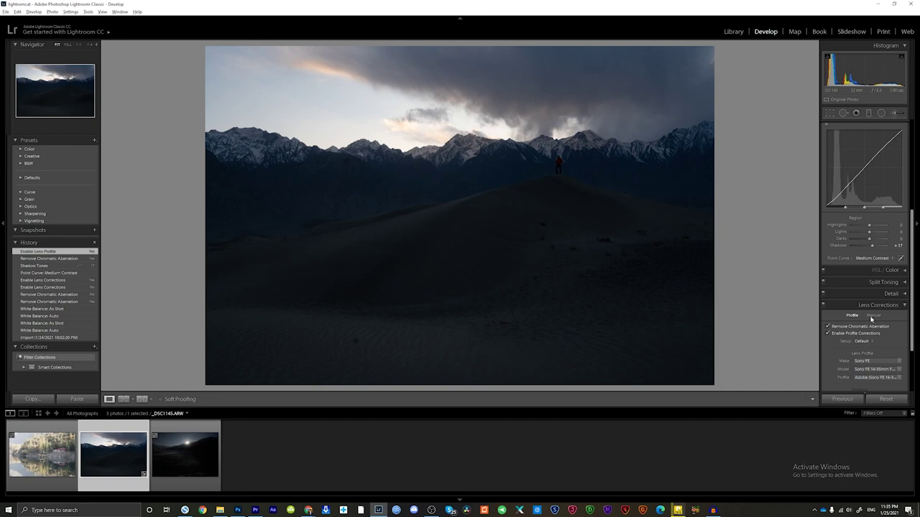
pyautogui.scroll(-1, 856, 316)
pyautogui.click(859, 284)
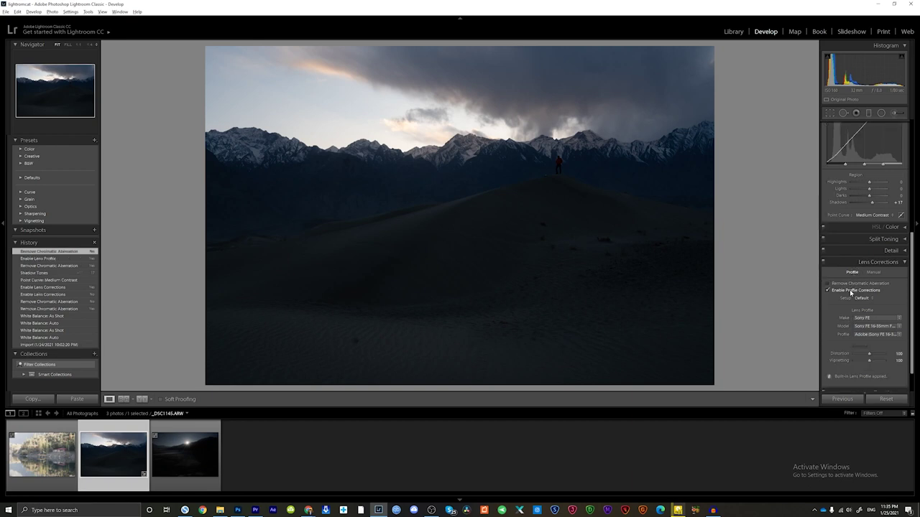
pyautogui.click(855, 289)
pyautogui.click(857, 284)
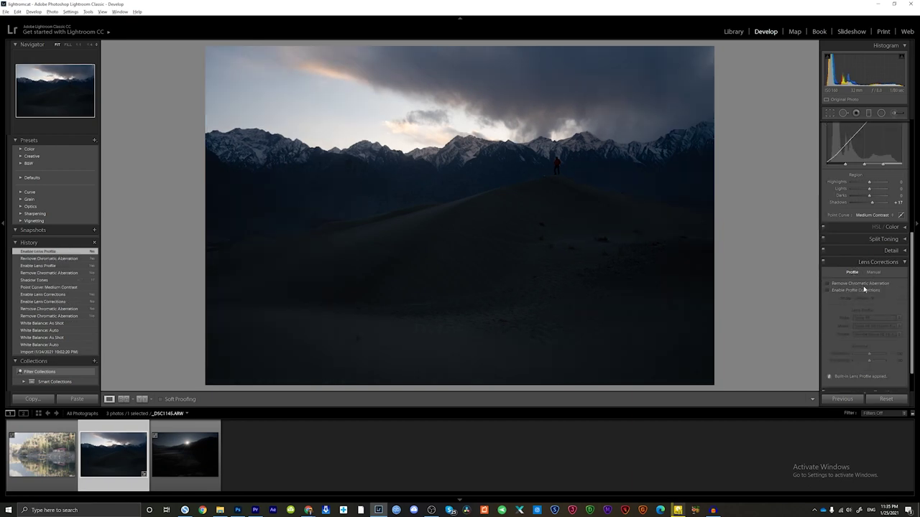
pyautogui.click(861, 290)
pyautogui.click(861, 284)
pyautogui.click(857, 290)
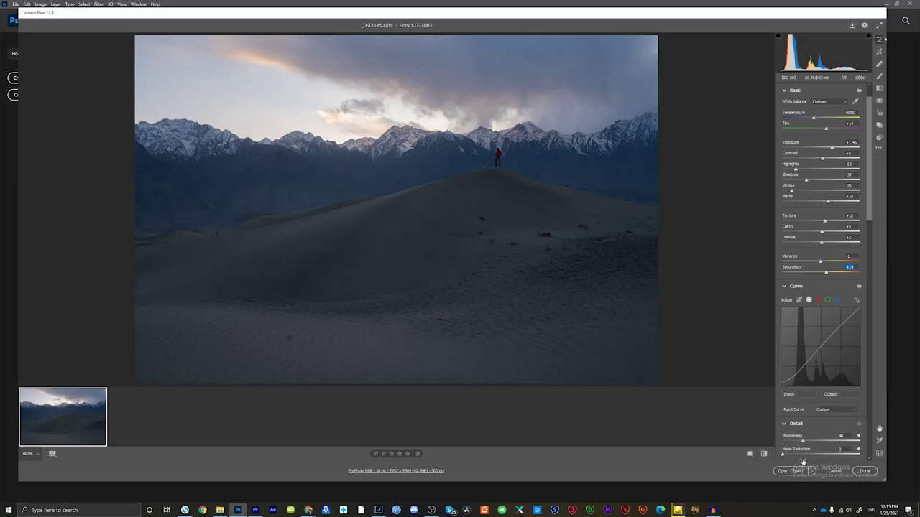
# Open the edited photo in Photoshop, keeping its embedded ProPhoto RGB profile.
pyautogui.click(800, 471)
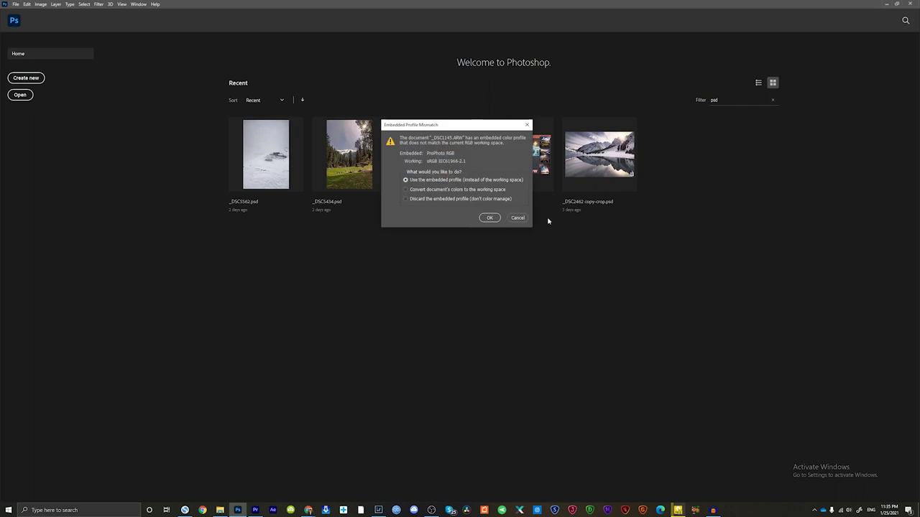
pyautogui.click(501, 219)
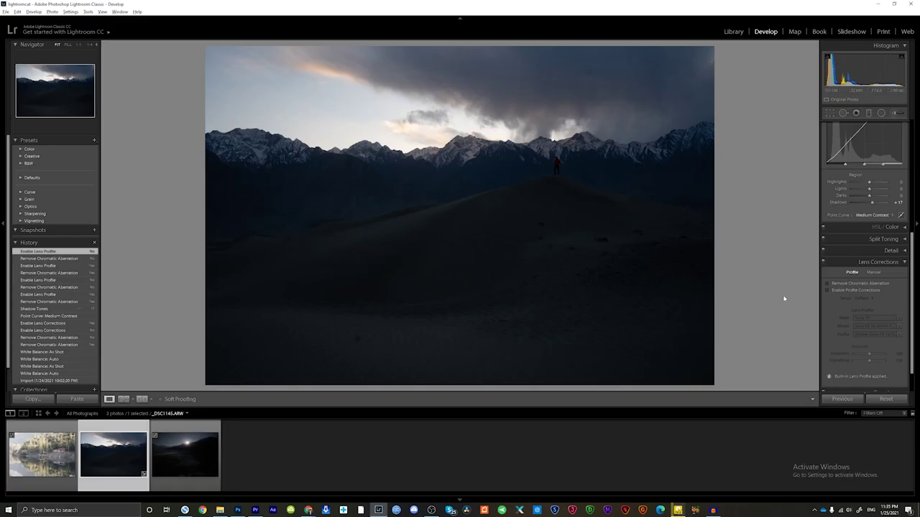
# Right-click the dune photo to show Edit In > Edit in Other Application.
pyautogui.rightClick(439, 187)
pyautogui.moveTo(457, 248)
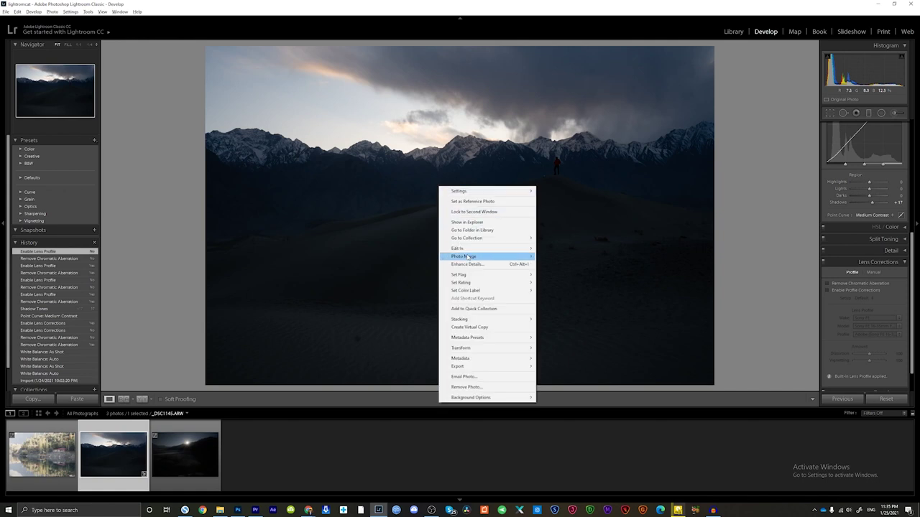